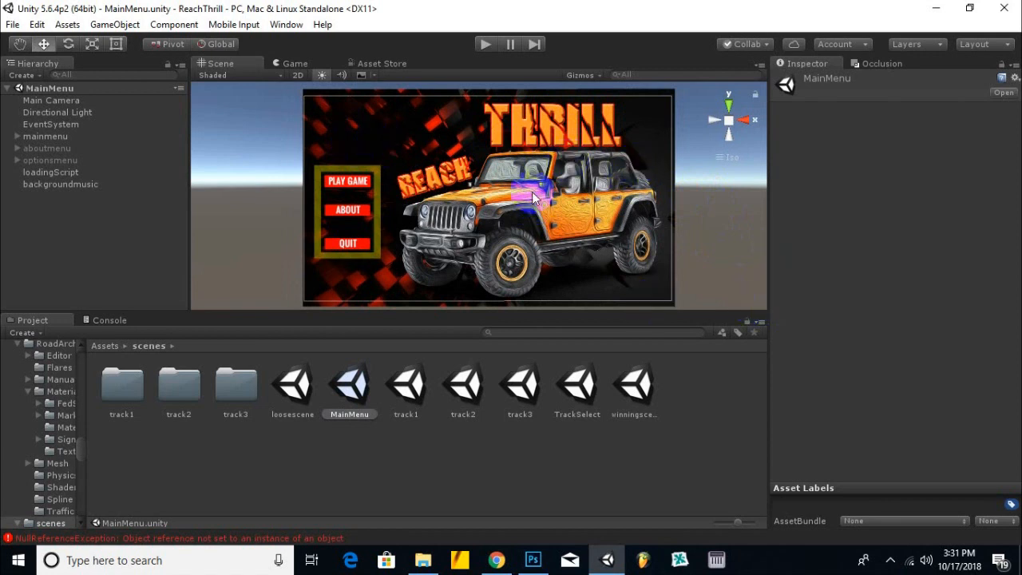
# - Run the main menu scene in play mode, test the About page and its return to the main menu, and stop playback
pyautogui.click(482, 44)
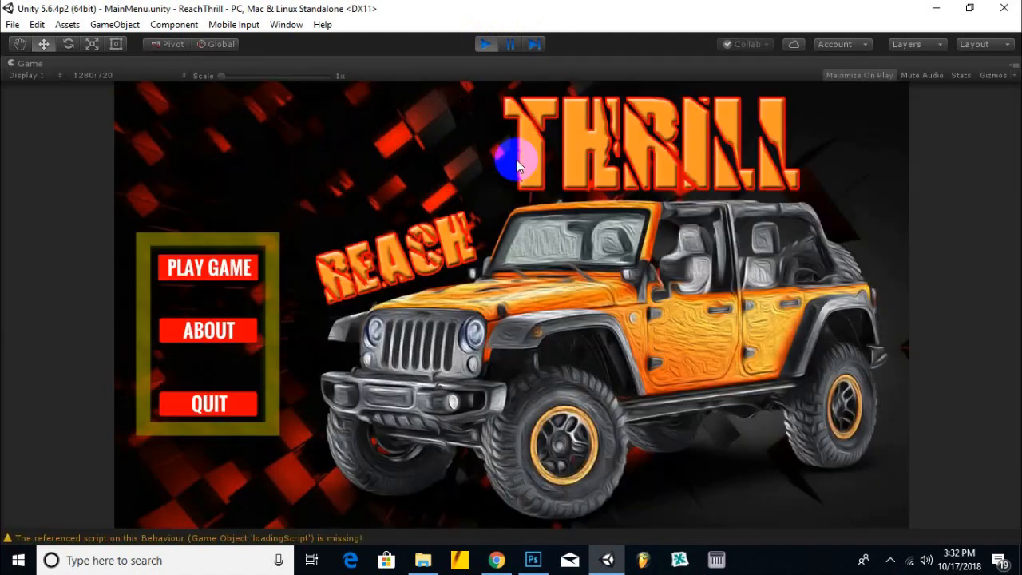
pyautogui.click(238, 333)
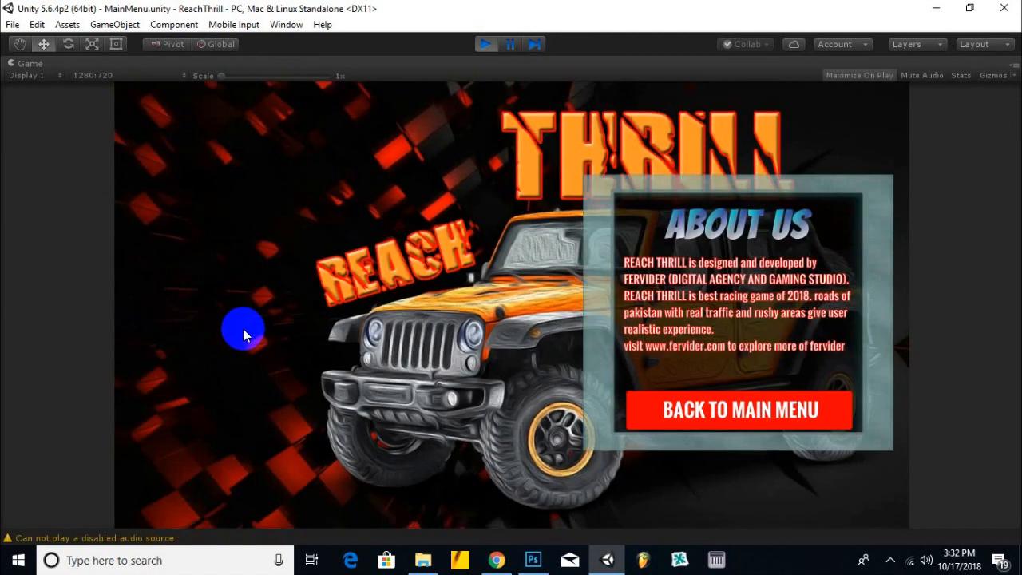
pyautogui.click(751, 411)
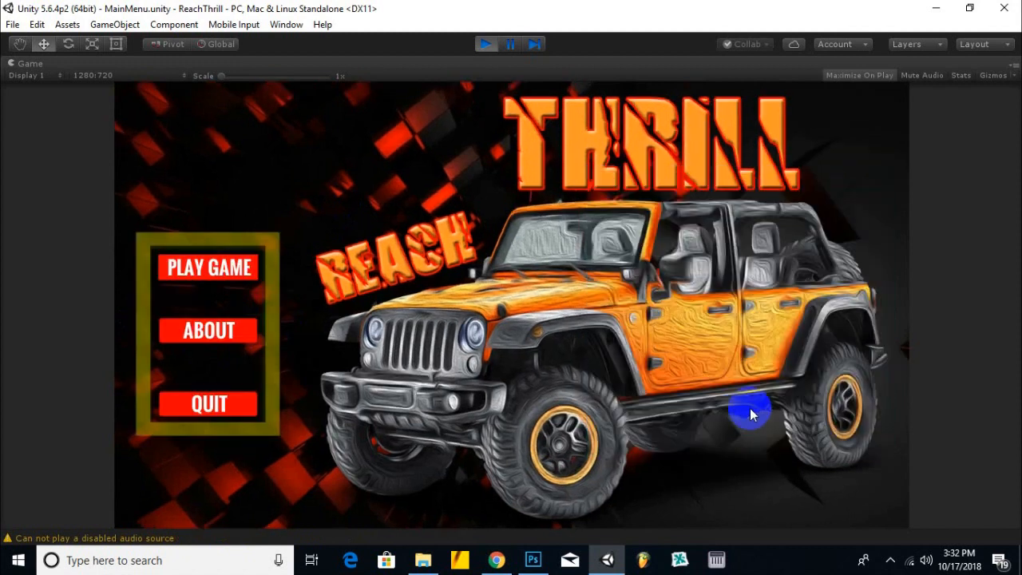
pyautogui.click(239, 334)
pyautogui.click(779, 402)
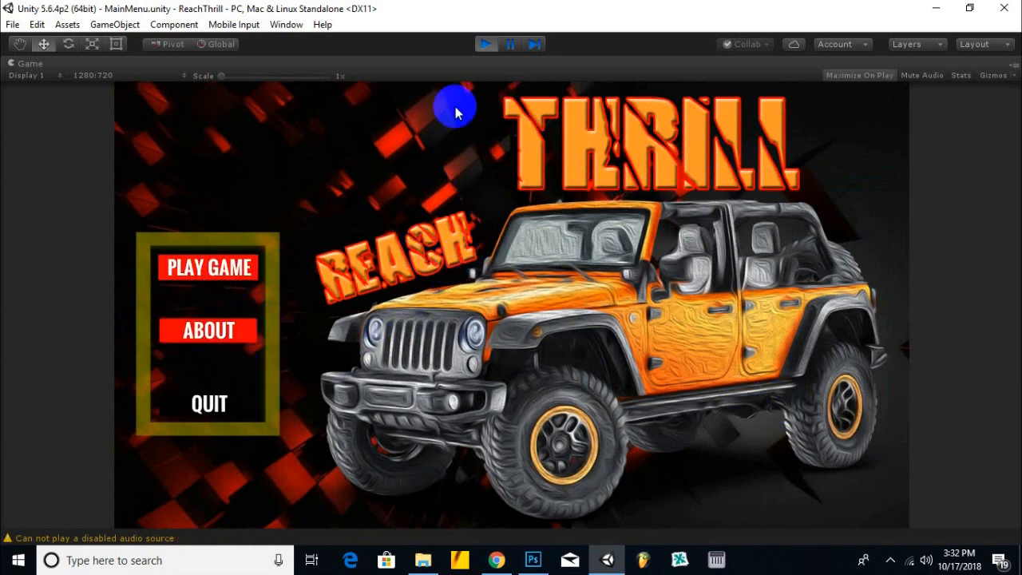
pyautogui.click(485, 44)
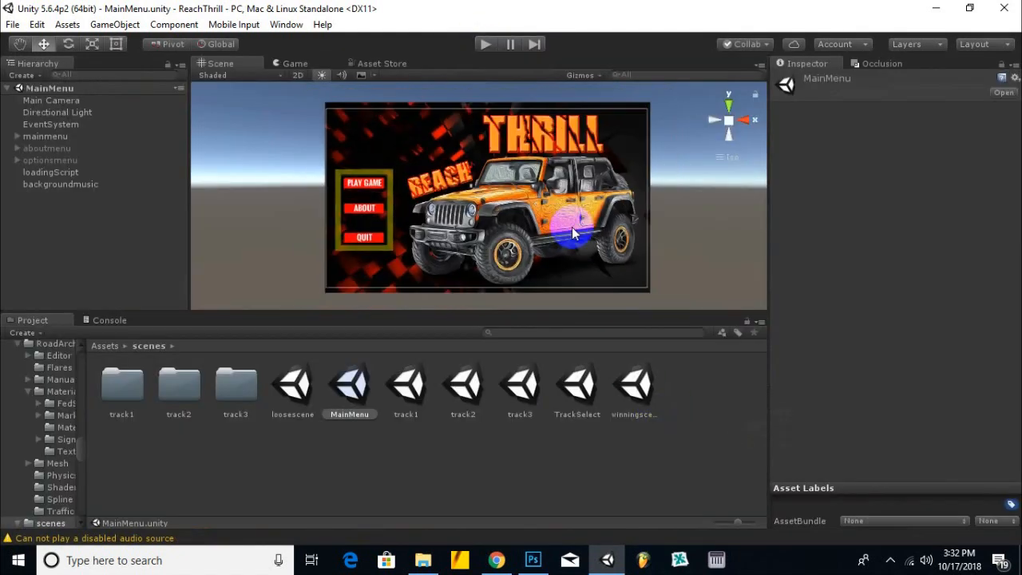
pyautogui.moveTo(272, 210)
pyautogui.mouseDown(button='middle')
pyautogui.moveTo(292, 211)
pyautogui.moveTo(275, 225)
pyautogui.mouseUp(button='middle')
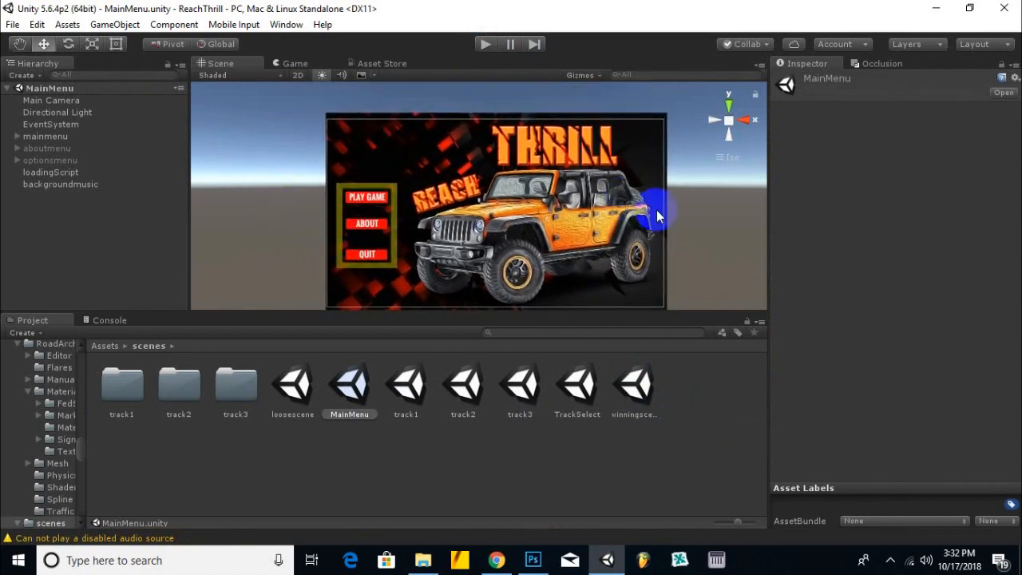
pyautogui.scroll(-2, 671, 226)
pyautogui.moveTo(655, 221); pyautogui.dragTo(656, 220, button='middle')
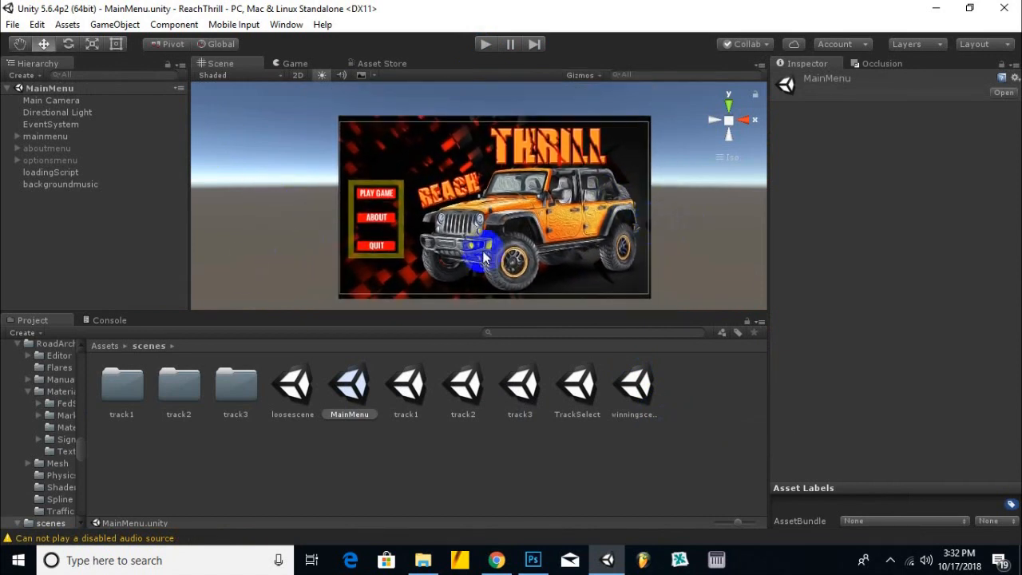
pyautogui.click(452, 464)
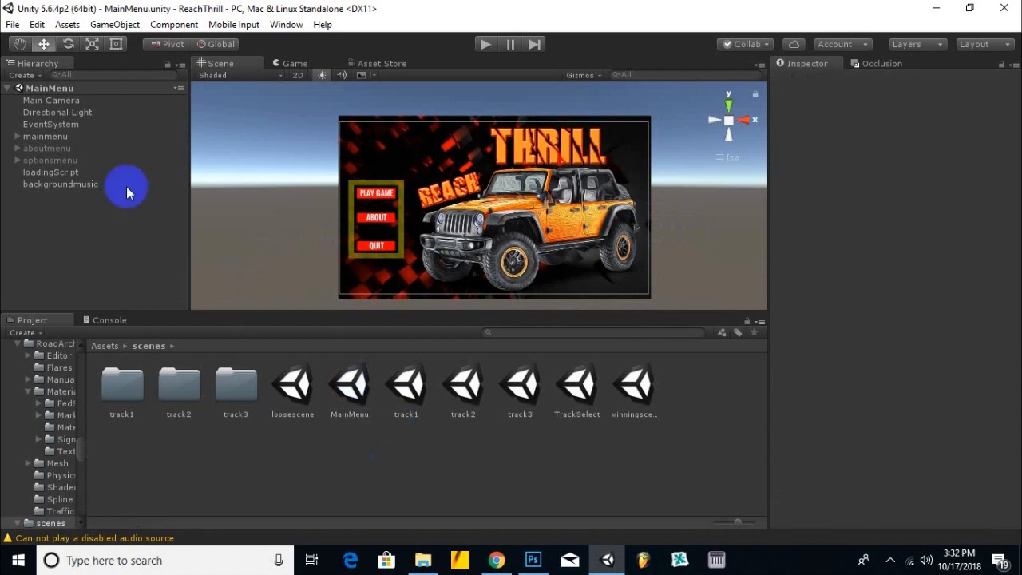
# - Open the Build Settings and reposition the window so the scene list and build options are fully visible
pyautogui.click(13, 24)
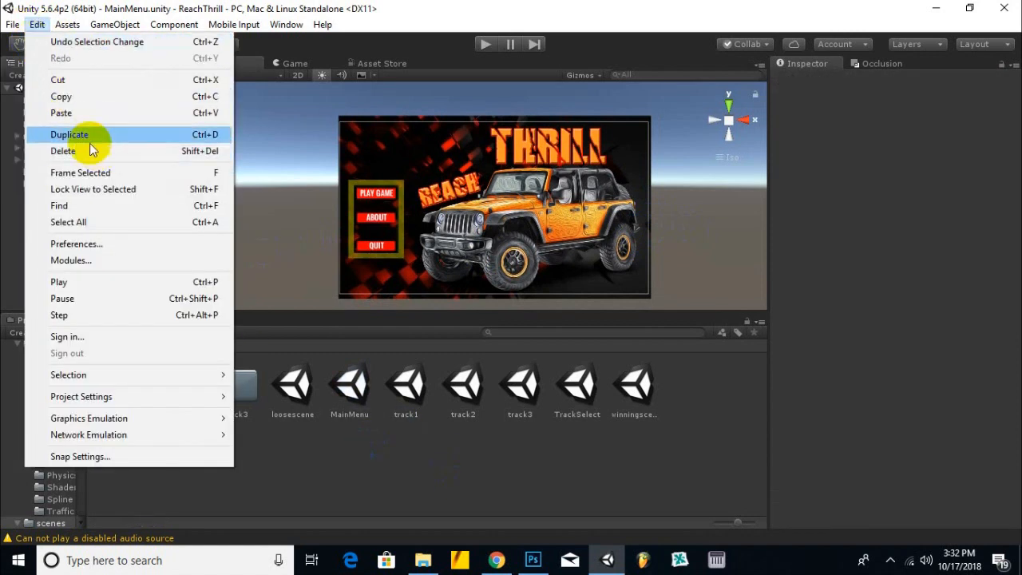
pyautogui.click(56, 173)
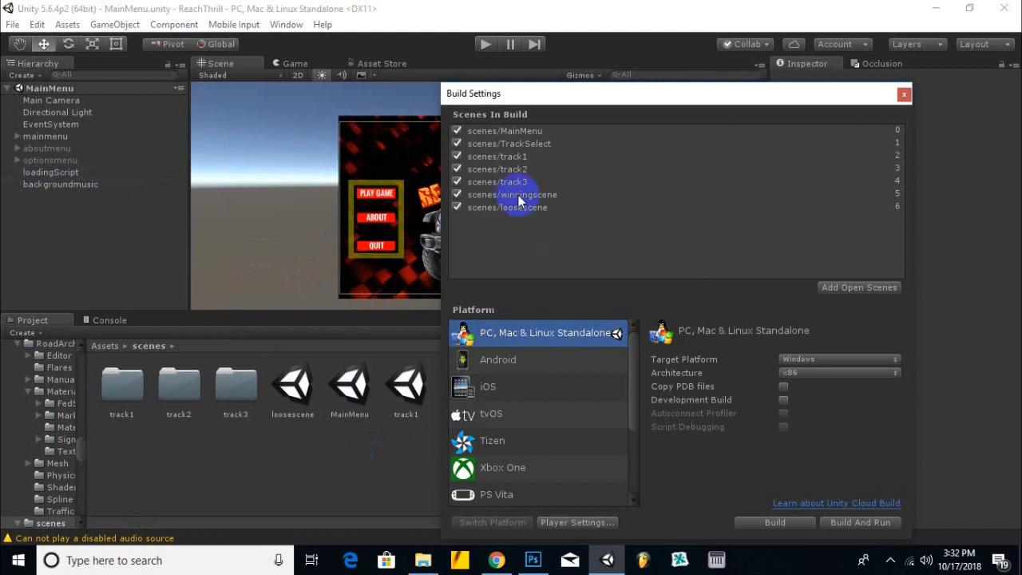
pyautogui.moveTo(632, 95); pyautogui.dragTo(725, 130)
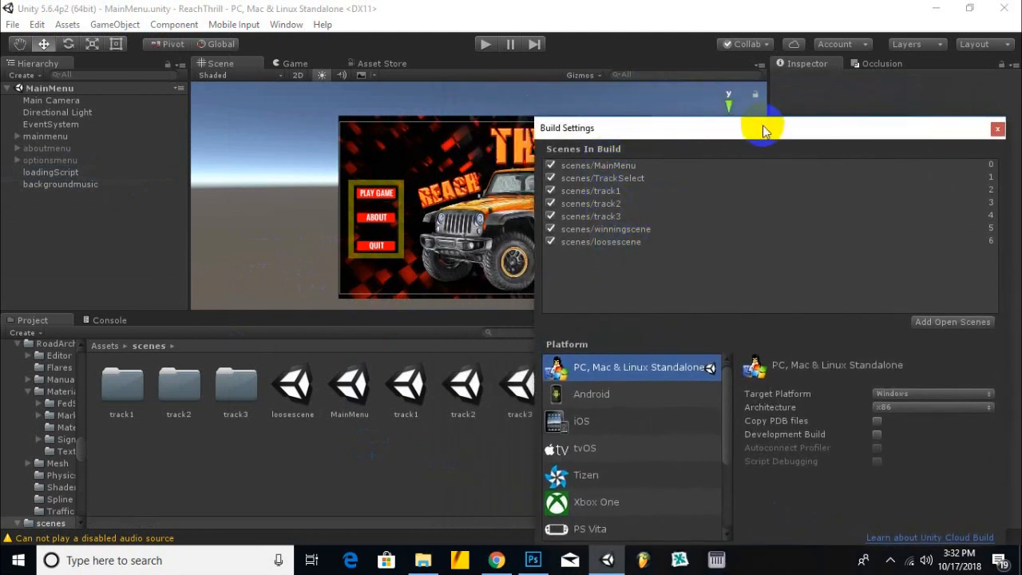
pyautogui.moveTo(763, 129); pyautogui.dragTo(403, 64)
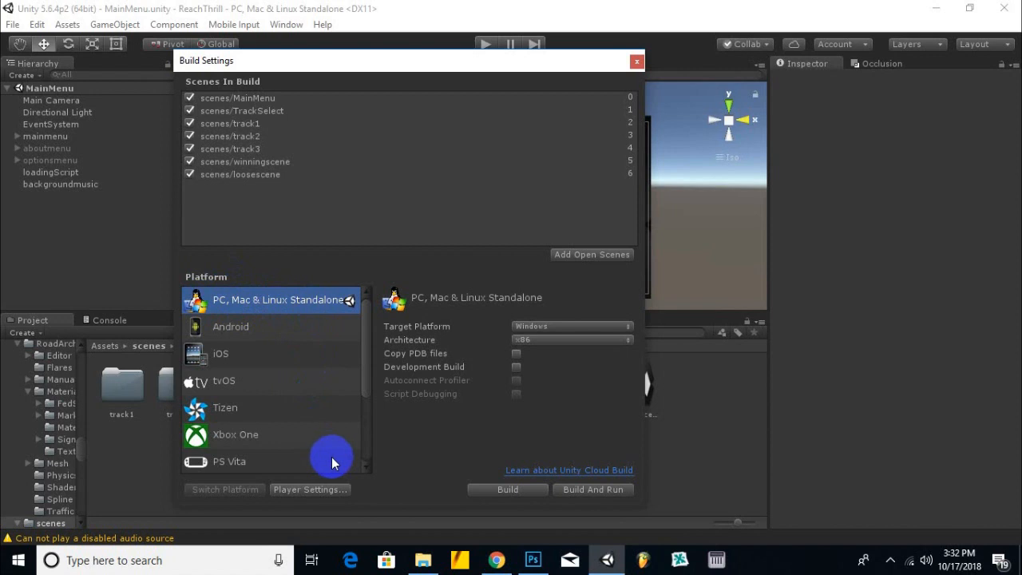
# - Review the available build platforms and the architecture choices for PC, Mac & Linux Standalone
pyautogui.scroll(-3, 332, 457)
pyautogui.scroll(-2, 336, 451)
pyautogui.scroll(5, 331, 437)
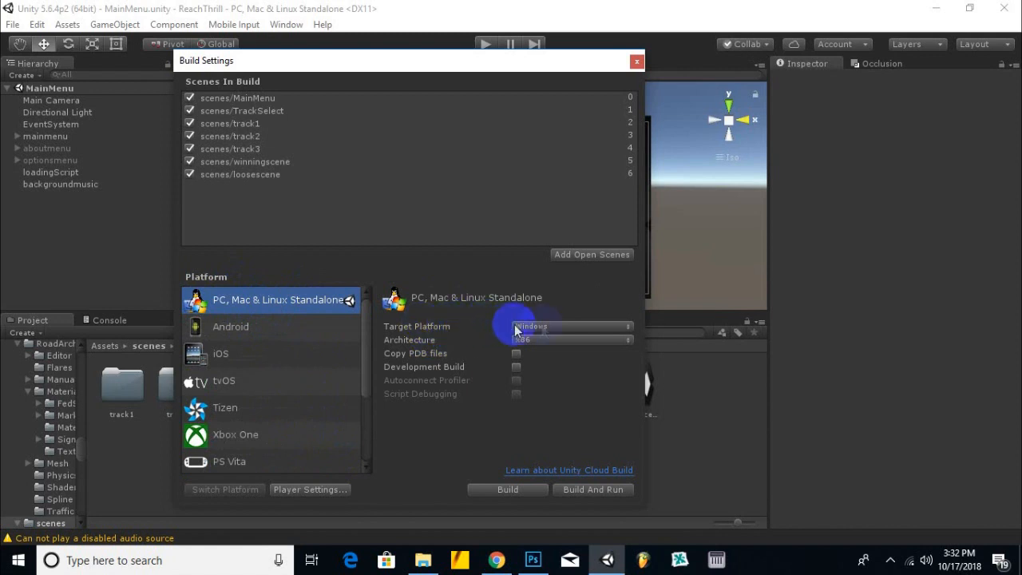
pyautogui.click(573, 341)
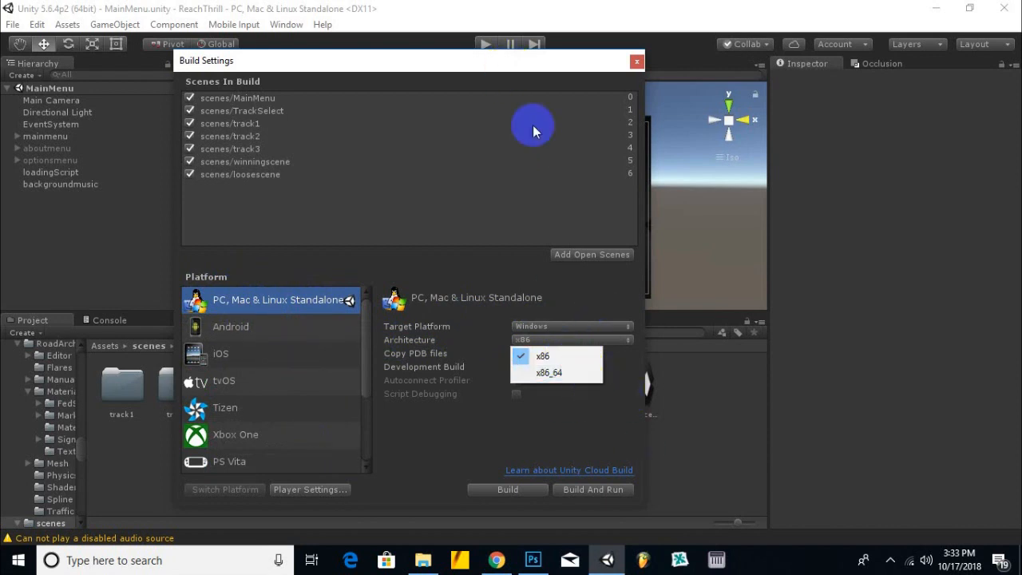
pyautogui.click(567, 392)
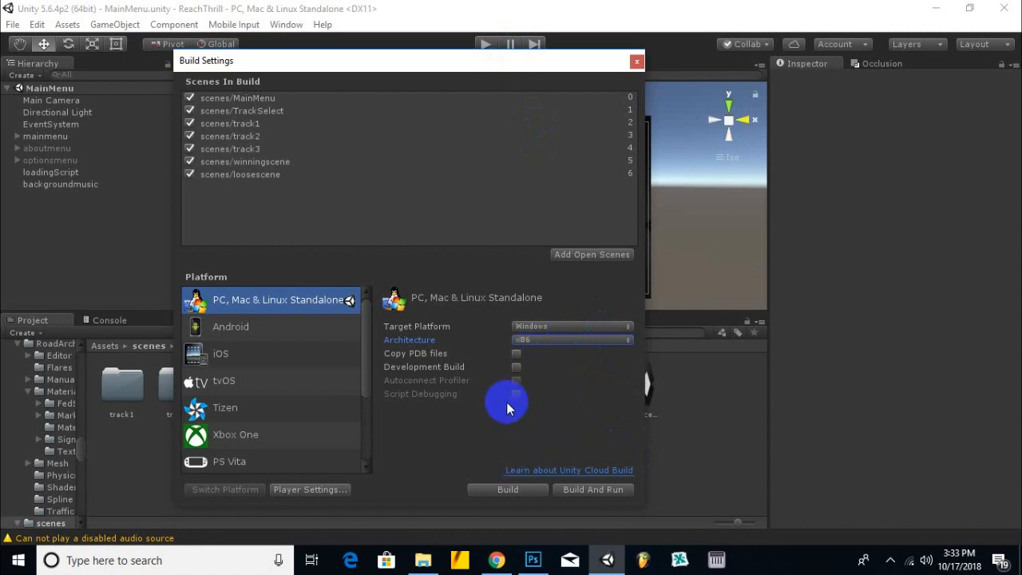
# - Open the Player Settings and check the company name and product name fields
pyautogui.click(306, 490)
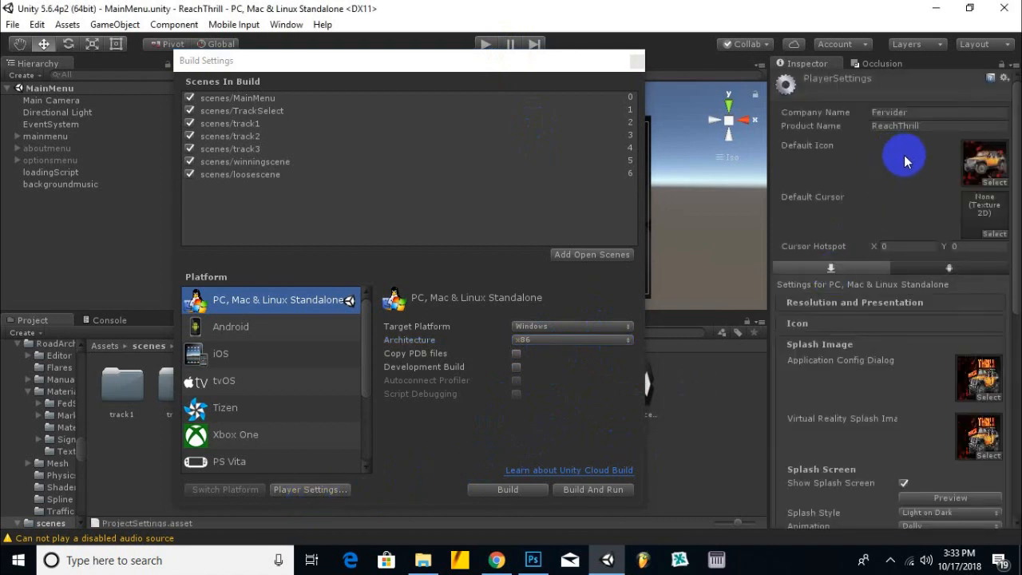
pyautogui.click(924, 111)
pyautogui.click(925, 111)
pyautogui.click(932, 125)
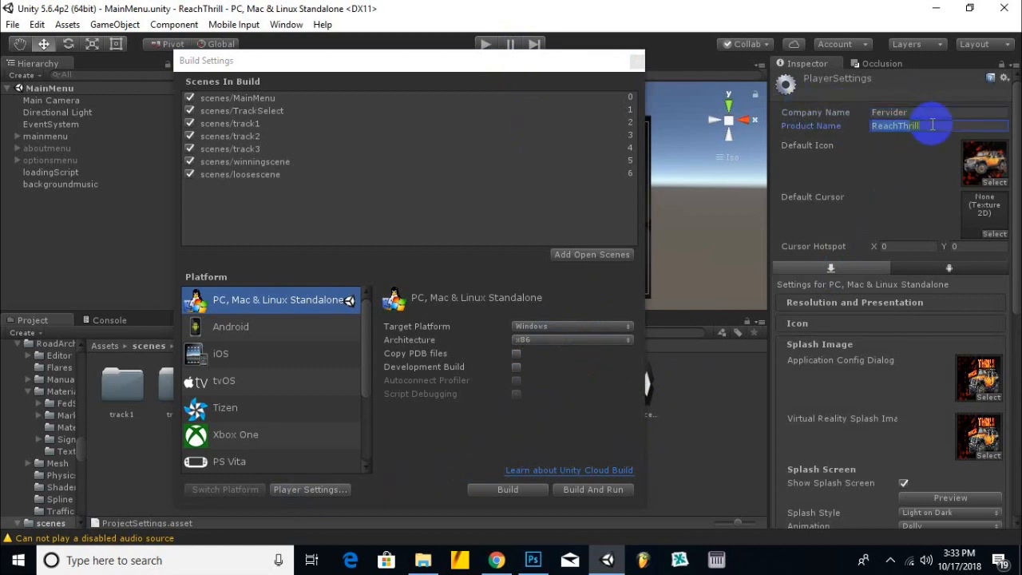
pyautogui.click(922, 125)
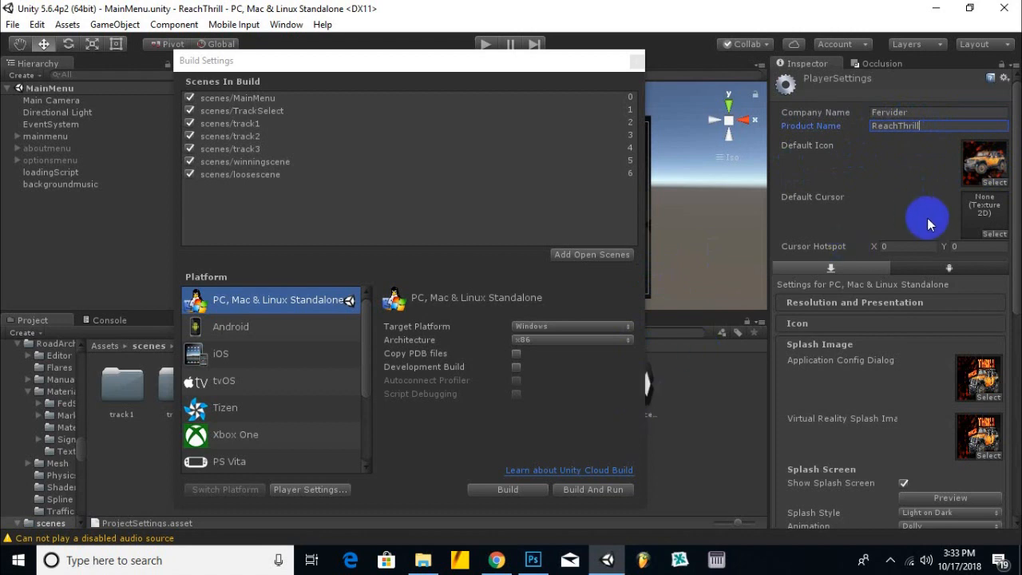
# - Examine the Resolution and Presentation settings, including the Mac Fullscreen Mode choices and the supported aspect ratios
pyautogui.scroll(-2, 926, 167)
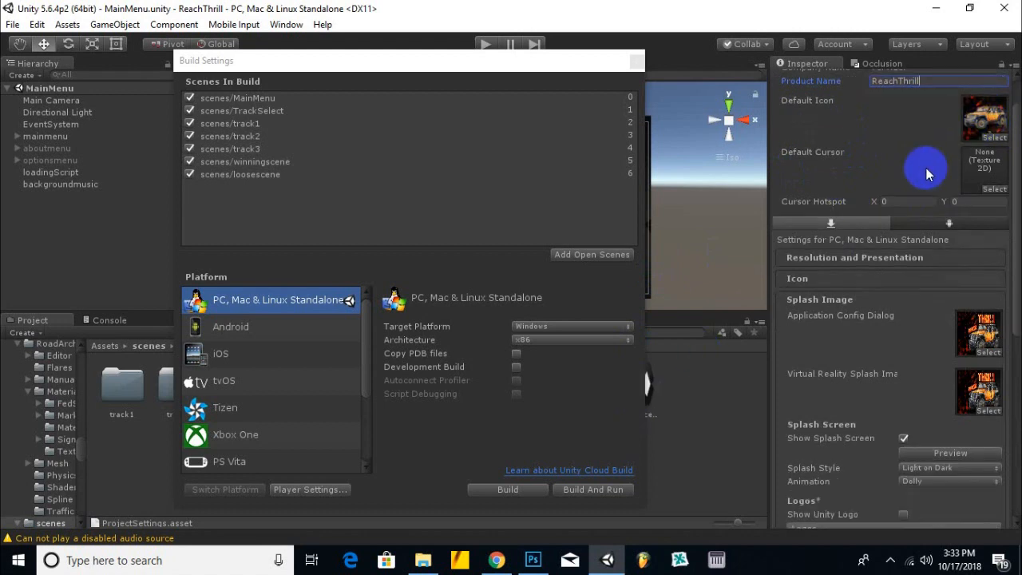
pyautogui.click(812, 260)
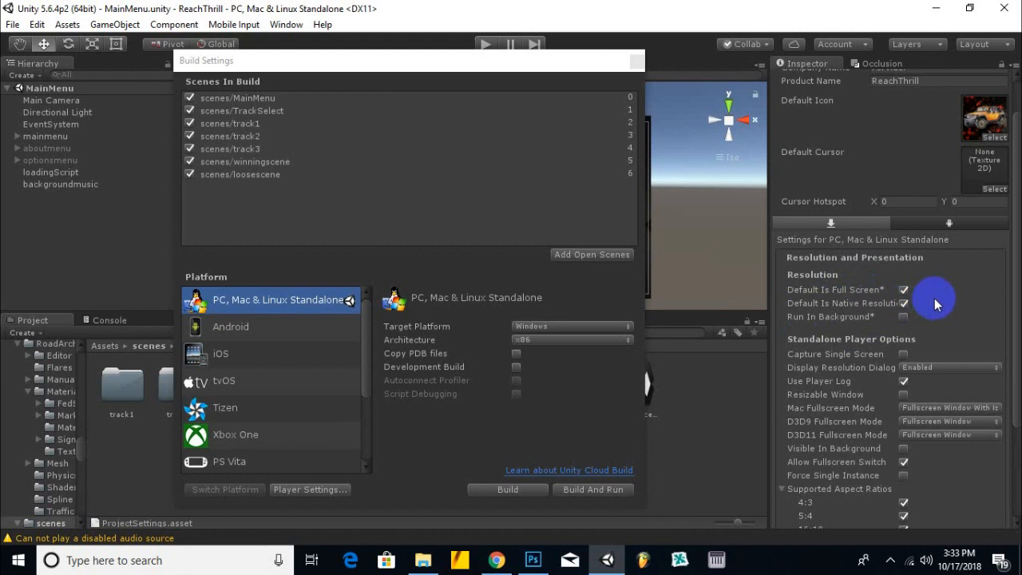
pyautogui.scroll(-2, 934, 298)
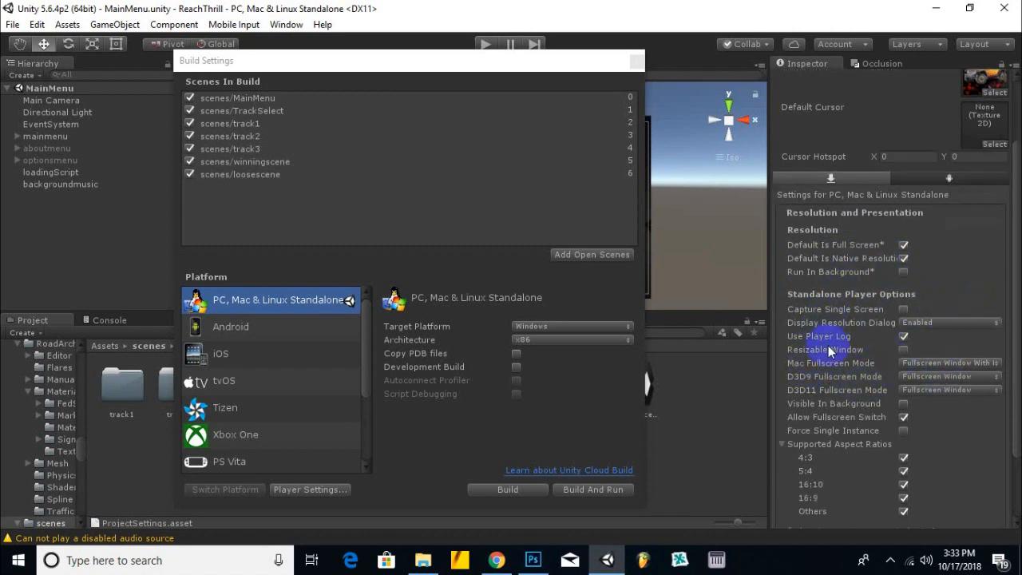
pyautogui.click(952, 367)
pyautogui.click(1002, 363)
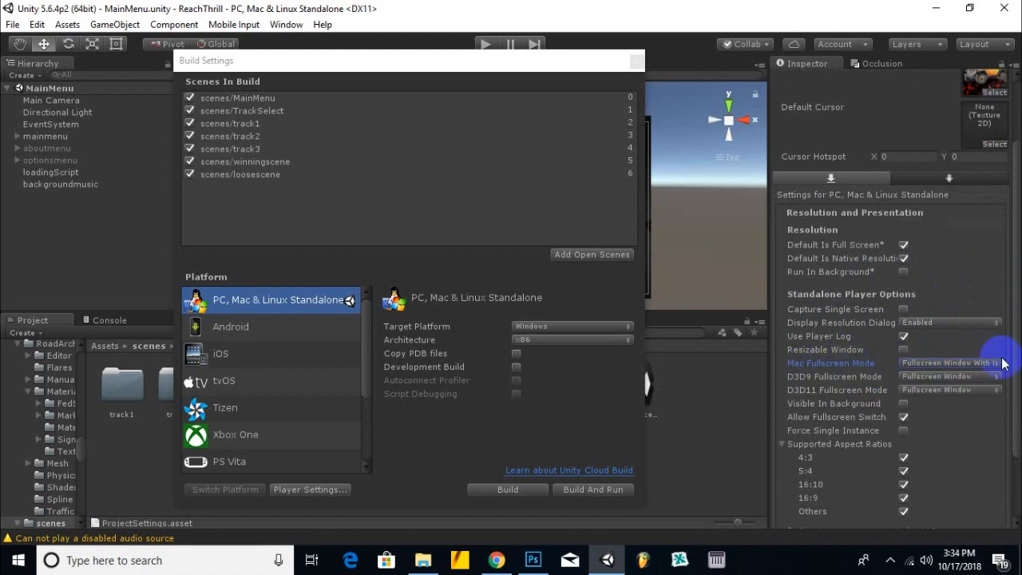
pyautogui.scroll(-2, 863, 399)
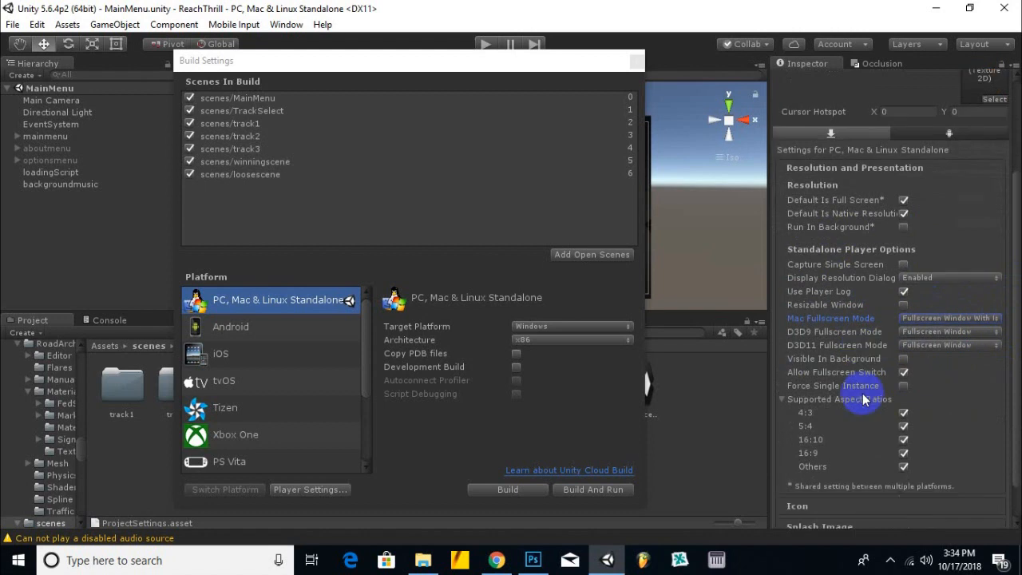
pyautogui.scroll(-2, 863, 399)
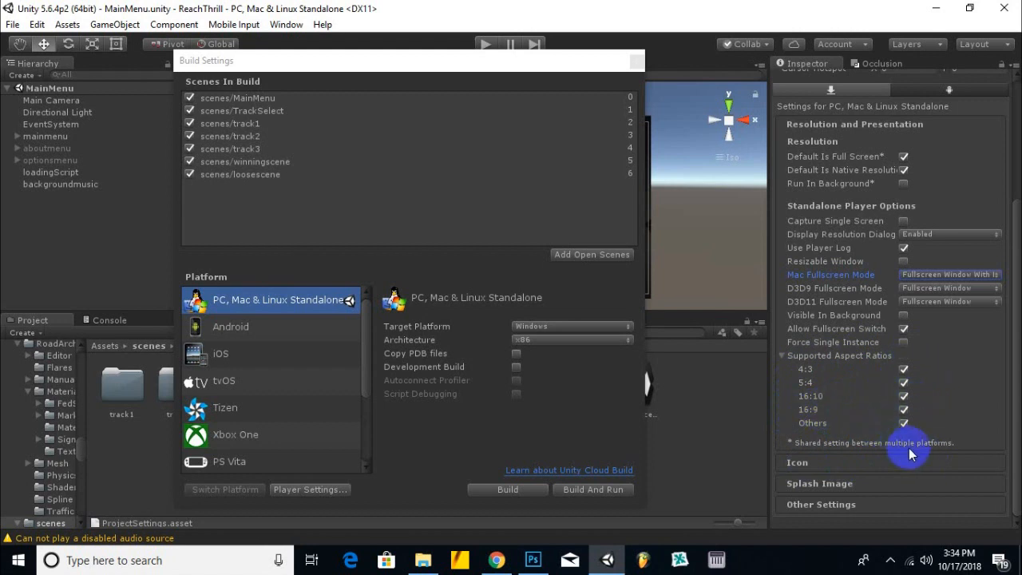
# - Expand the Icon settings and compare the icon sizes for the standalone platform with the default icon
pyautogui.click(799, 463)
pyautogui.scroll(-5, 913, 240)
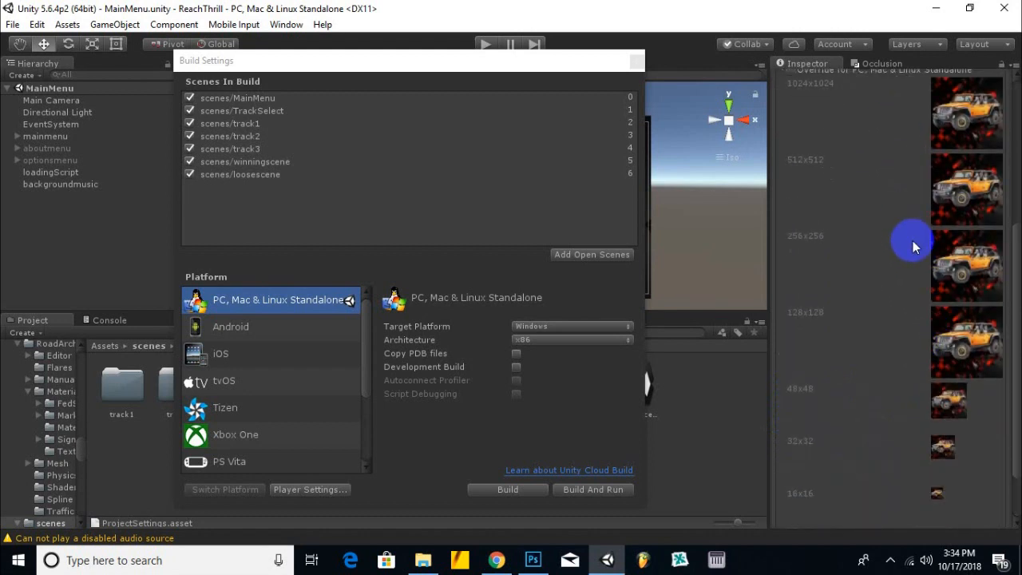
pyautogui.scroll(5, 908, 347)
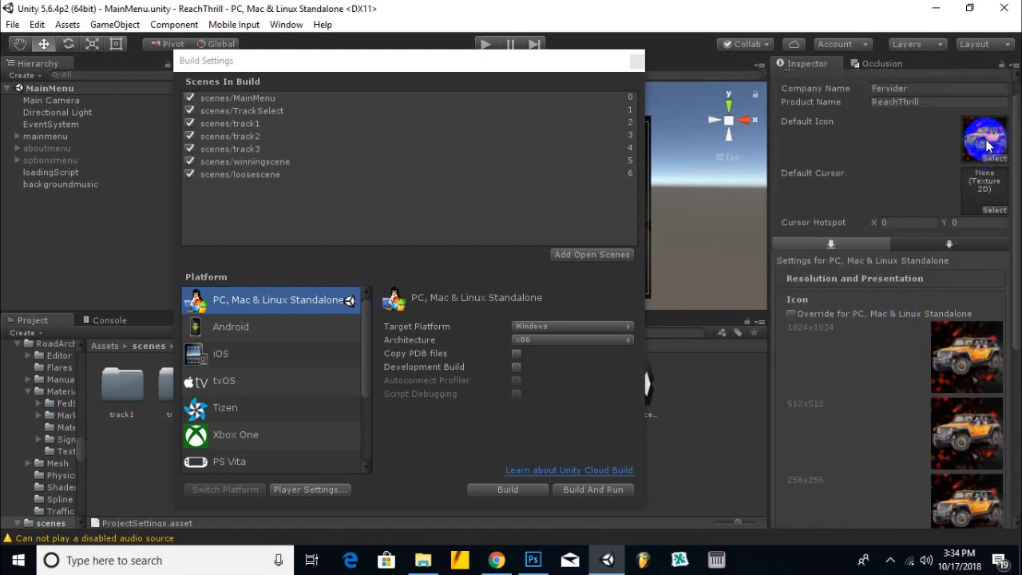
pyautogui.scroll(-5, 951, 203)
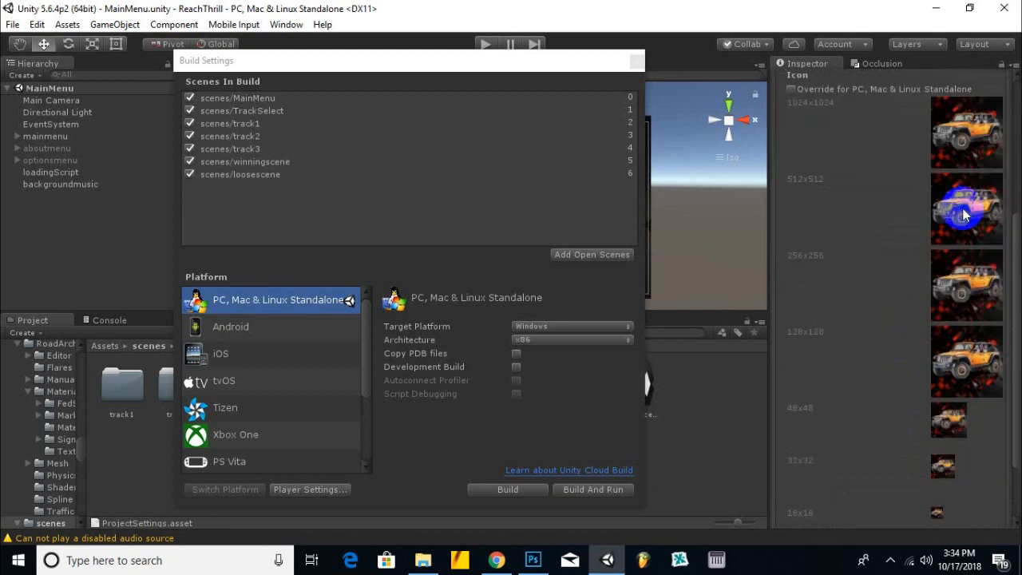
# - Expand the Splash Image settings and review the splash screen options, logo durations and background images
pyautogui.click(841, 483)
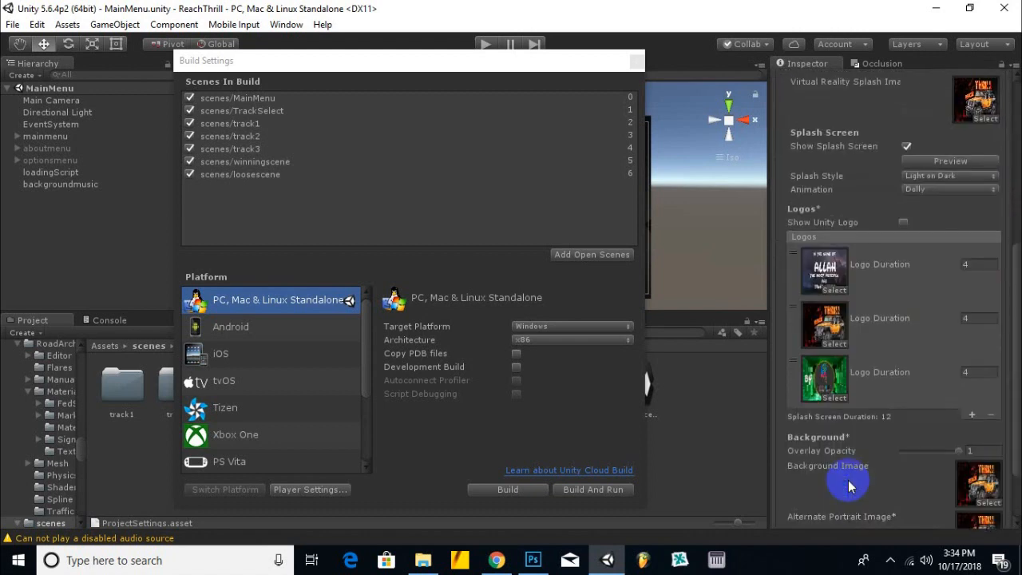
pyautogui.scroll(3, 847, 255)
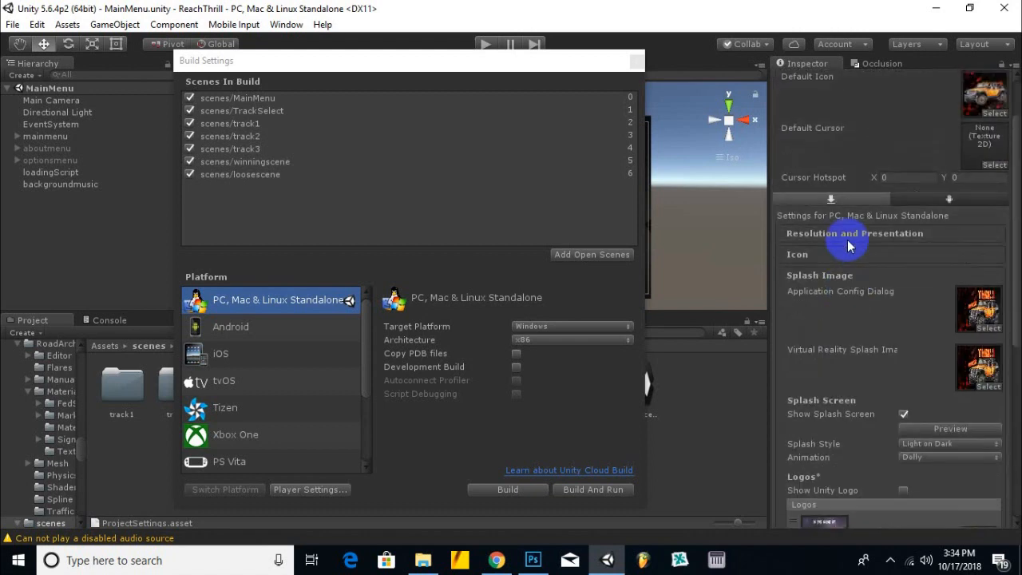
pyautogui.scroll(-5, 869, 350)
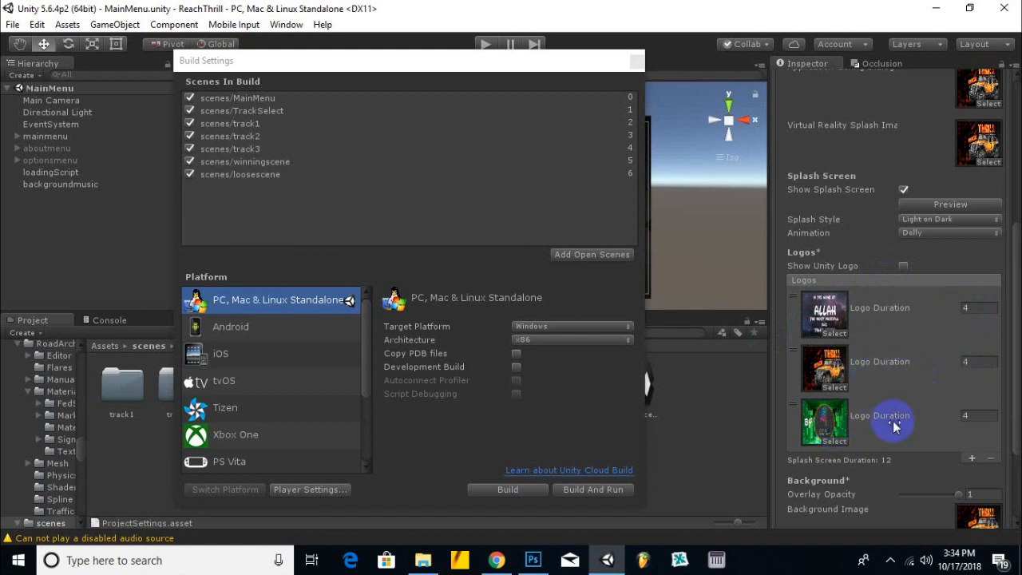
pyautogui.click(983, 416)
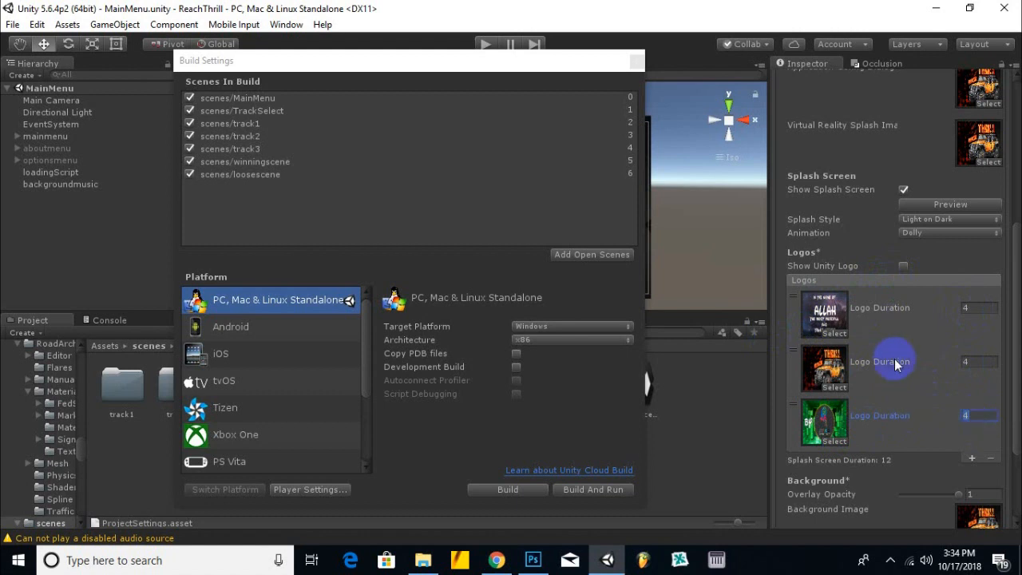
pyautogui.scroll(-1, 971, 424)
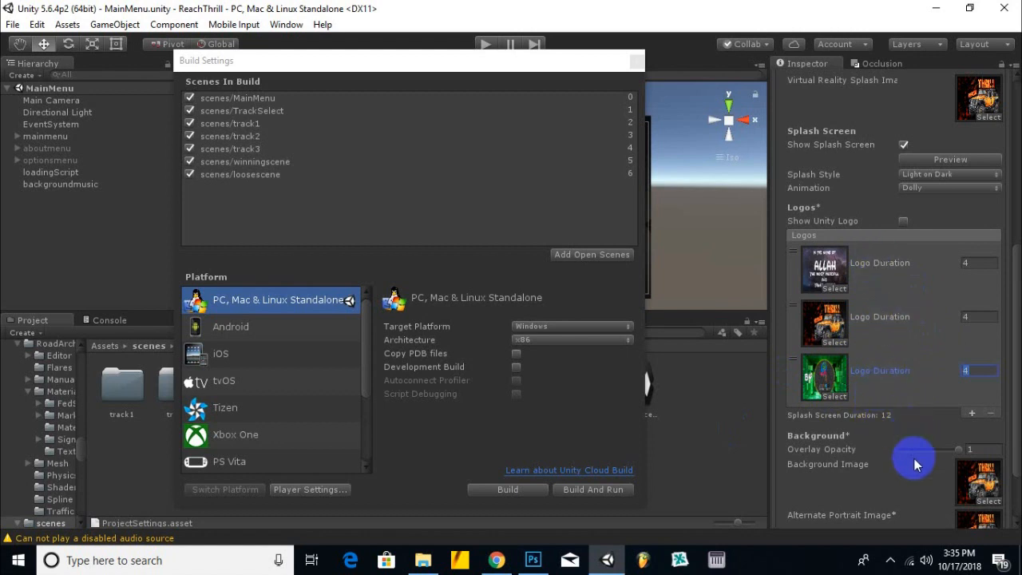
pyautogui.scroll(-3, 915, 458)
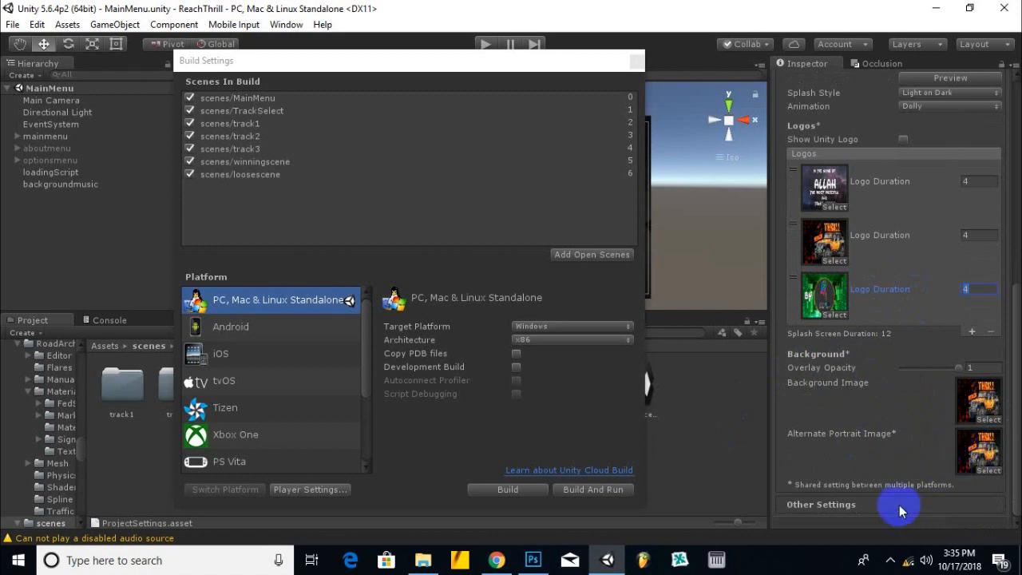
# - Expand the Other Settings and inspect the bundle identifier under Mac App Store Options
pyautogui.click(839, 505)
pyautogui.scroll(3, 894, 292)
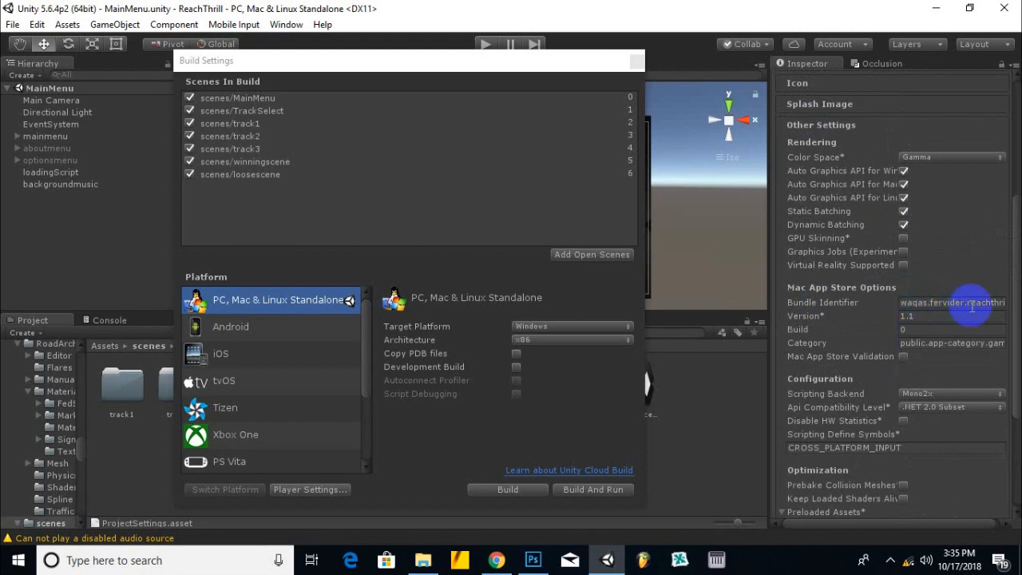
pyautogui.click(930, 310)
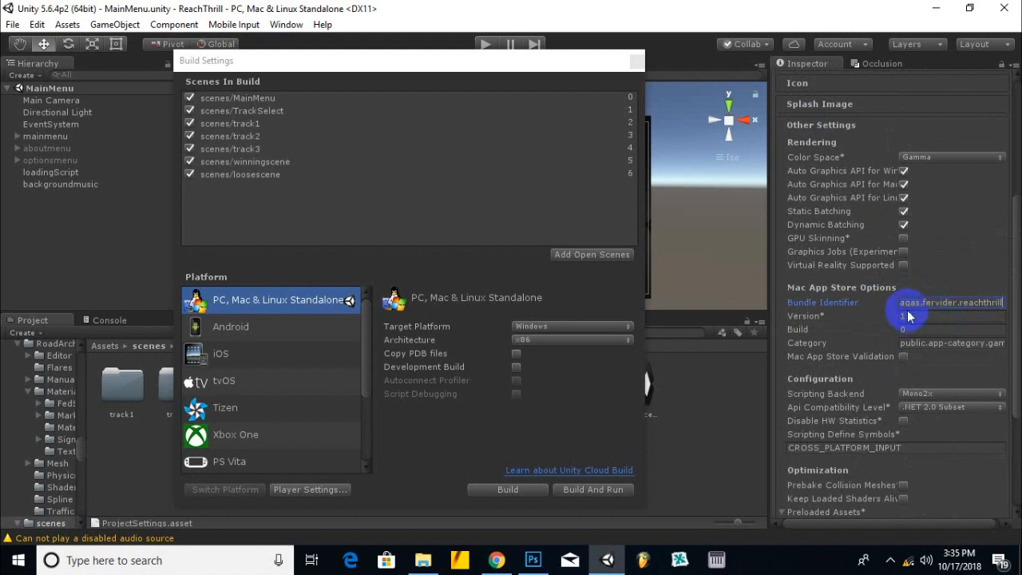
# - Read through the full bundle identifier, from its first part to the company and product names at its end
pyautogui.click(896, 309)
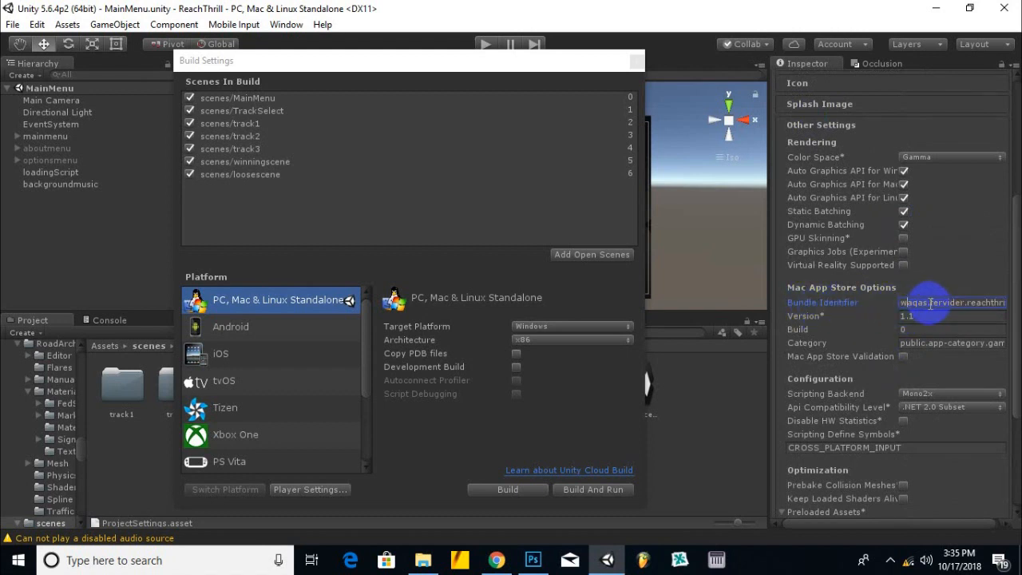
pyautogui.moveTo(927, 307); pyautogui.dragTo(1002, 309)
pyautogui.click(981, 300)
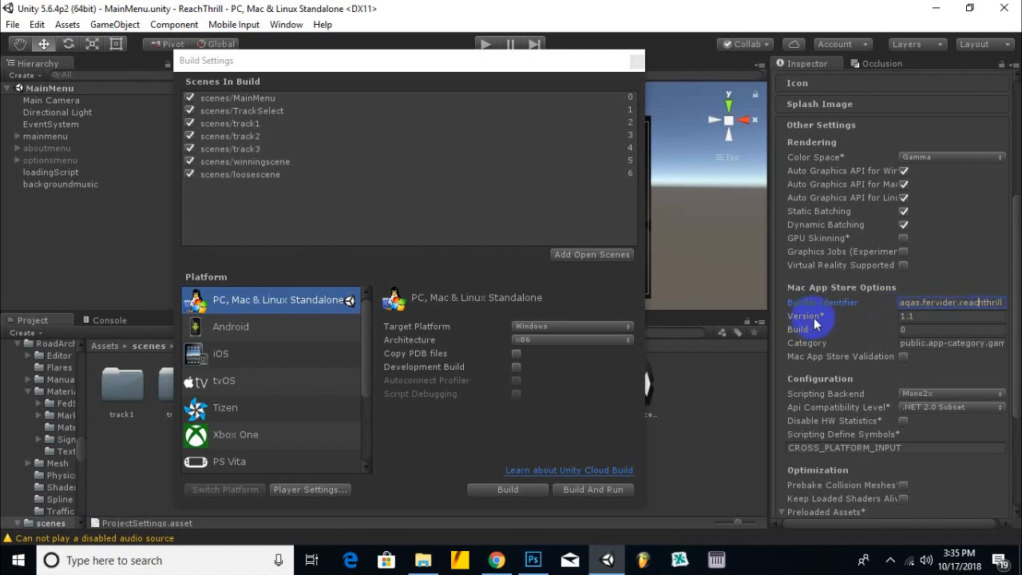
# - Set the Mac App Store version to 1.2 and the build number to 1
pyautogui.click(931, 317)
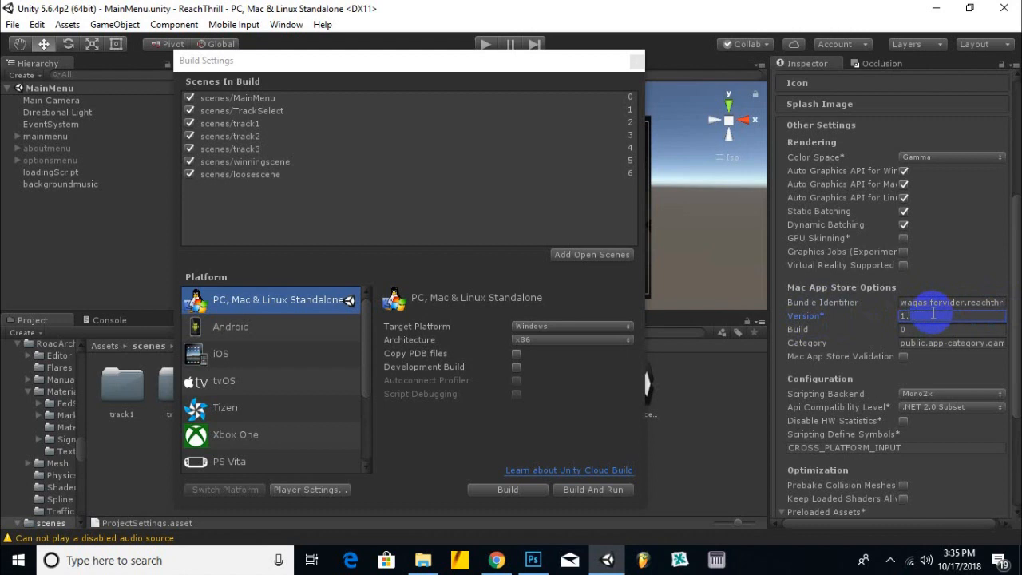
pyautogui.write('1.2')
pyautogui.click(919, 330)
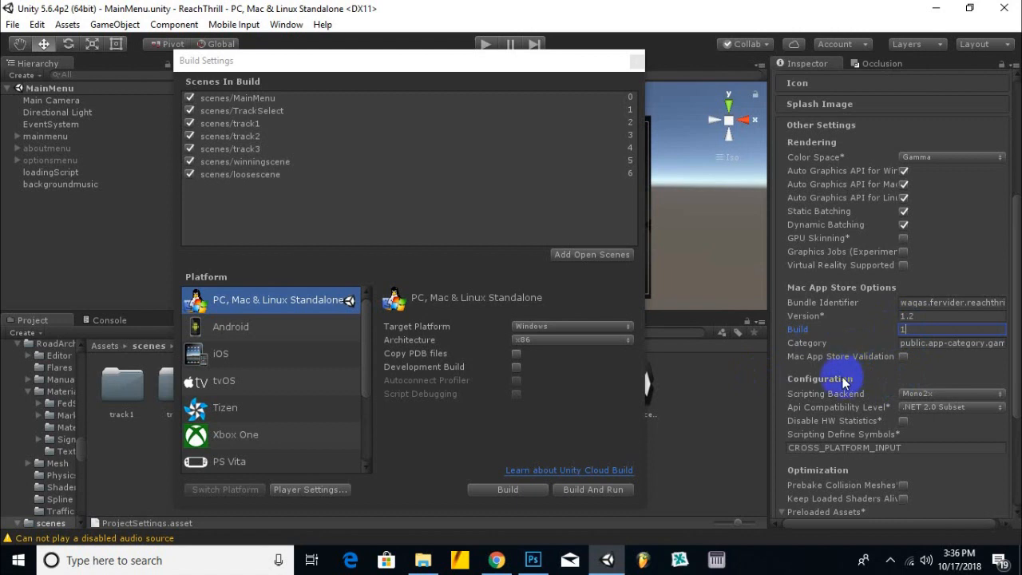
pyautogui.click(915, 317)
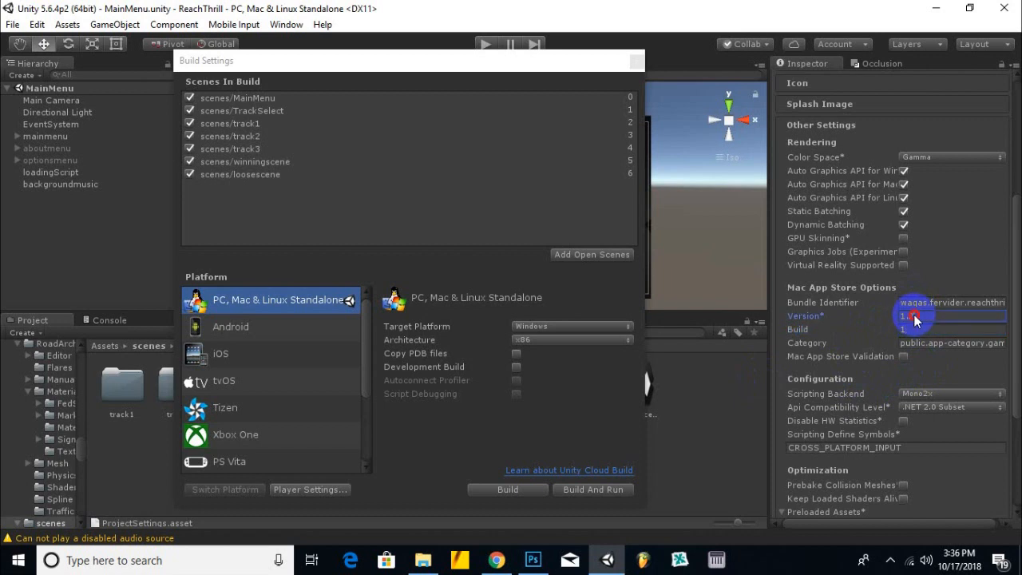
pyautogui.click(914, 328)
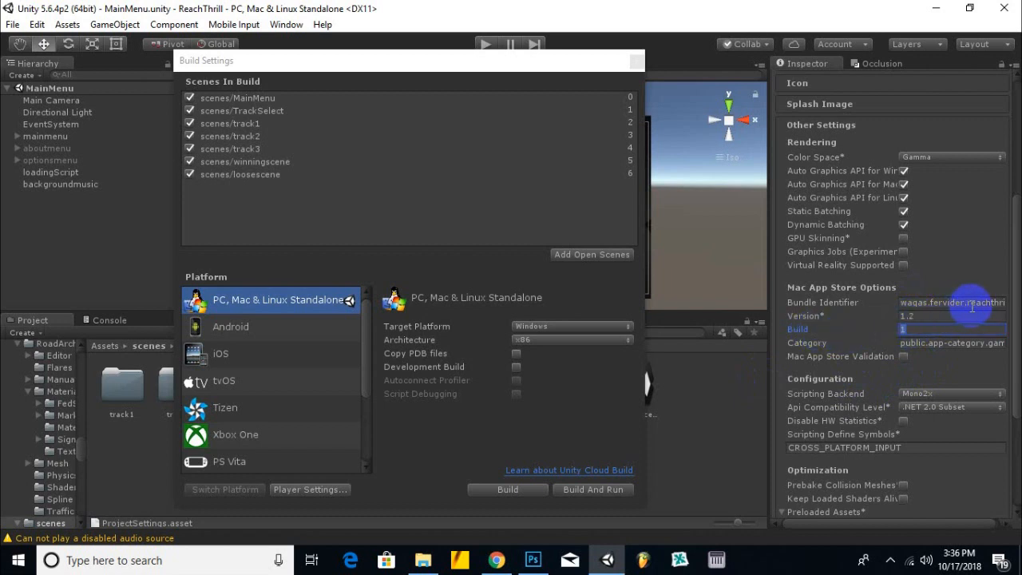
pyautogui.click(931, 330)
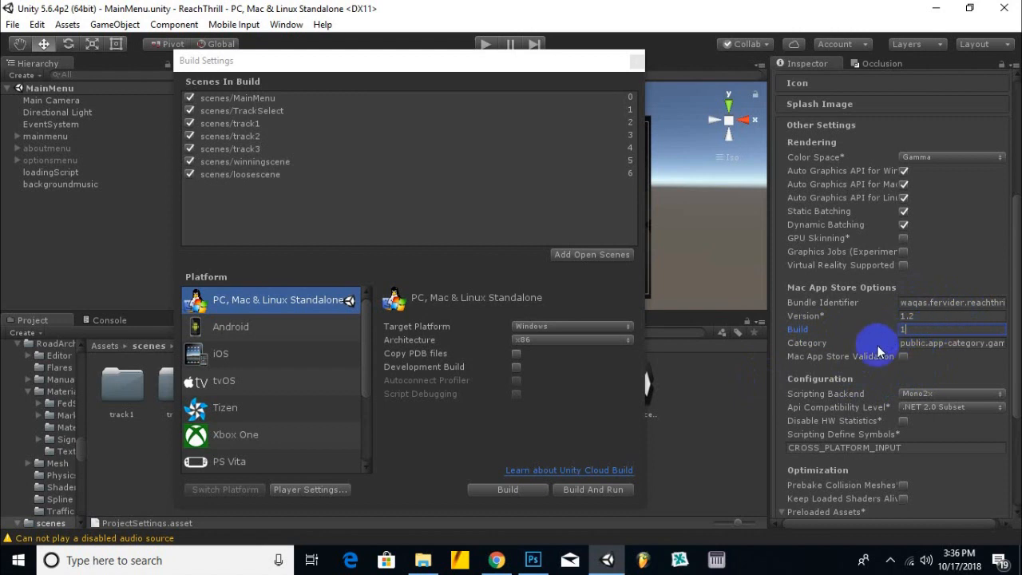
# - Review the remaining Other Settings, covering the Configuration, Optimization and Logging options
pyautogui.scroll(-2, 878, 352)
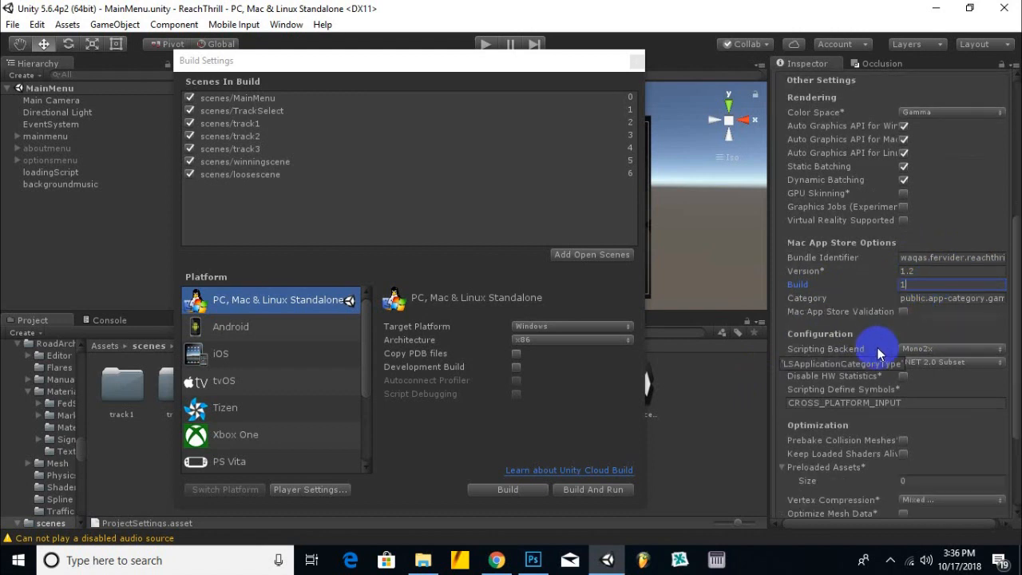
pyautogui.scroll(-2, 879, 352)
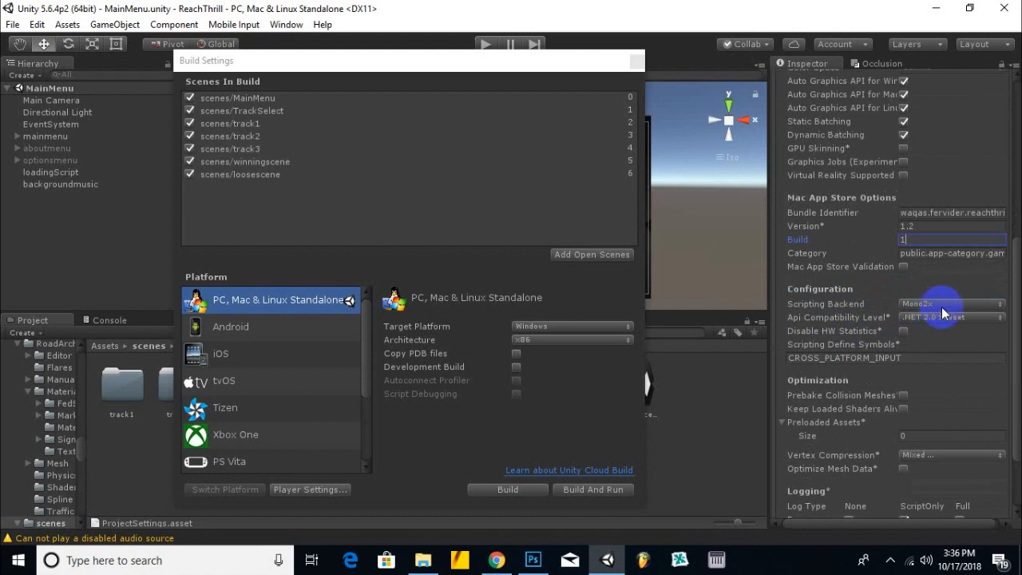
pyautogui.scroll(-2, 938, 369)
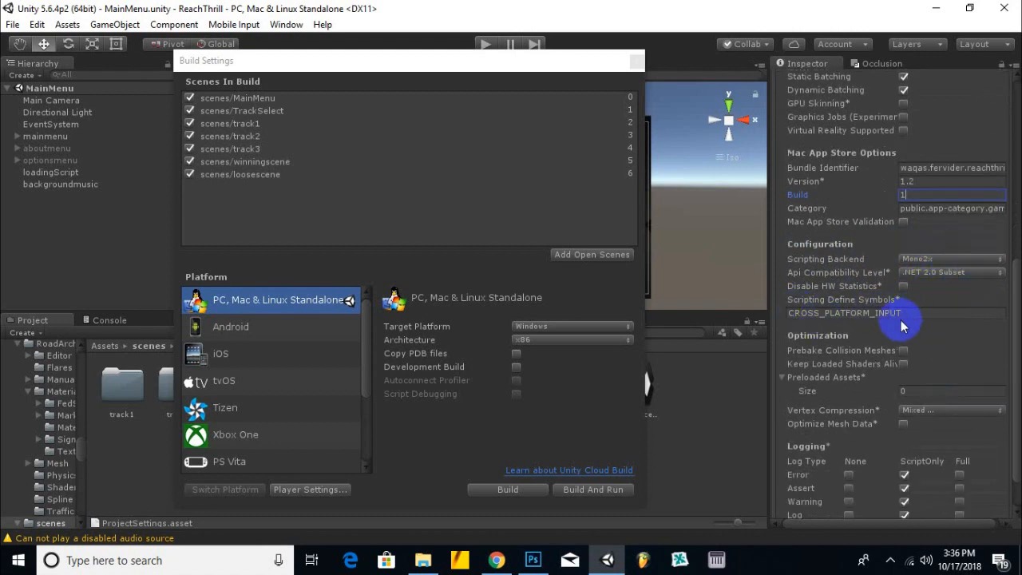
pyautogui.scroll(-2, 854, 343)
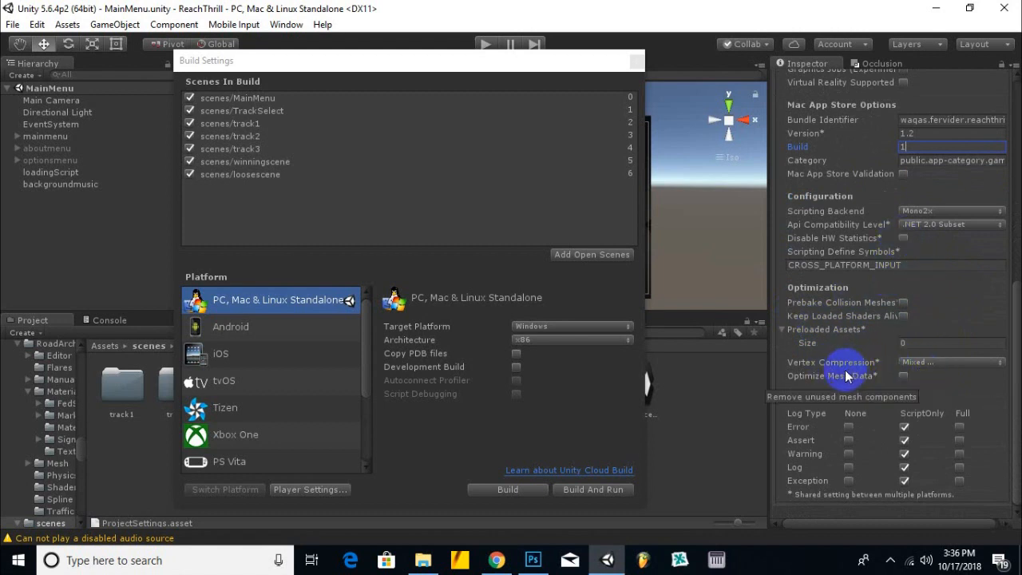
pyautogui.scroll(15, 845, 371)
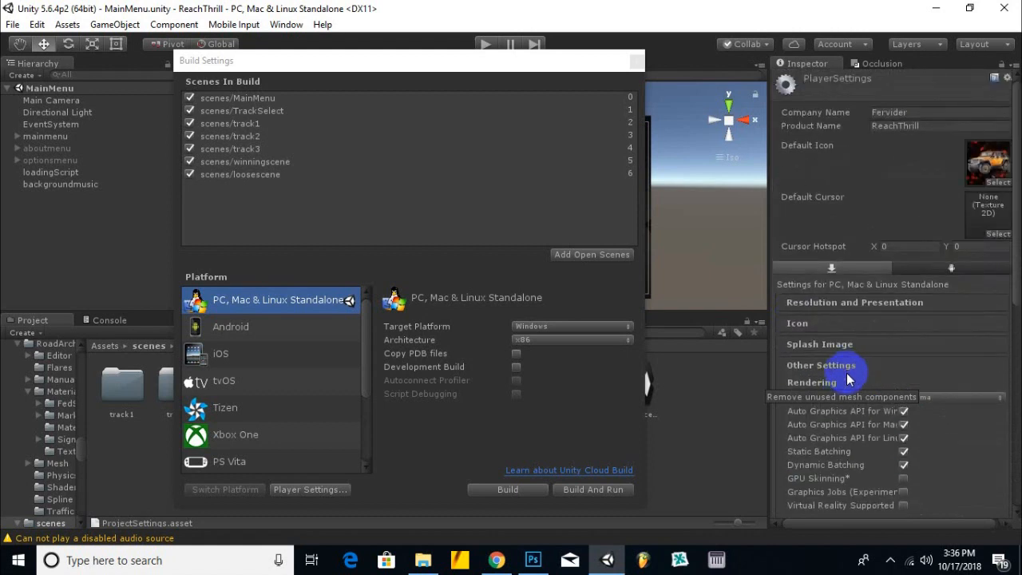
pyautogui.scroll(-10, 848, 378)
pyautogui.scroll(10, 848, 378)
pyautogui.scroll(1, 848, 378)
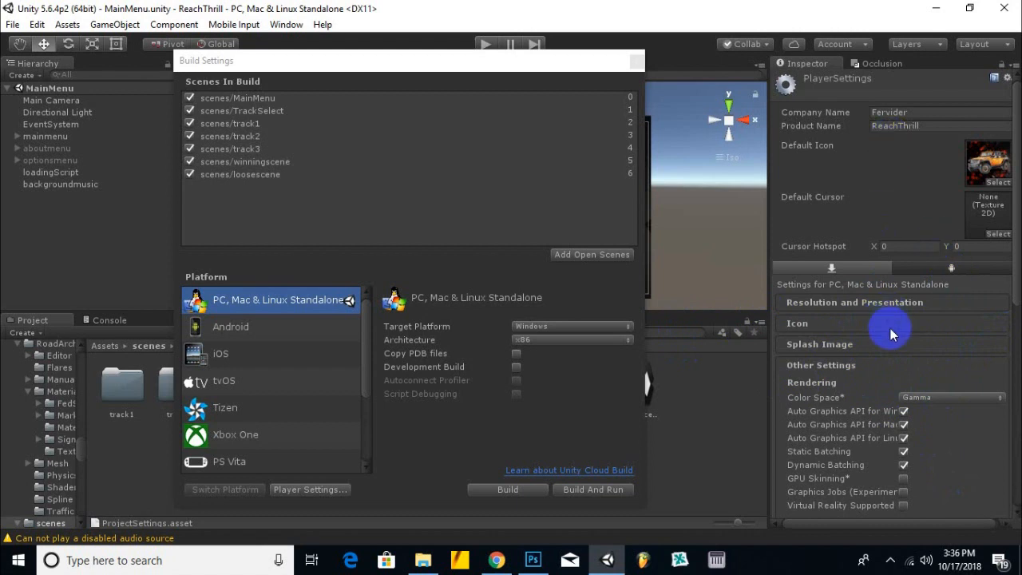
# - Start the PC standalone build and go to the ReachThrill folder in Documents as the save location
pyautogui.click(492, 489)
pyautogui.click(492, 488)
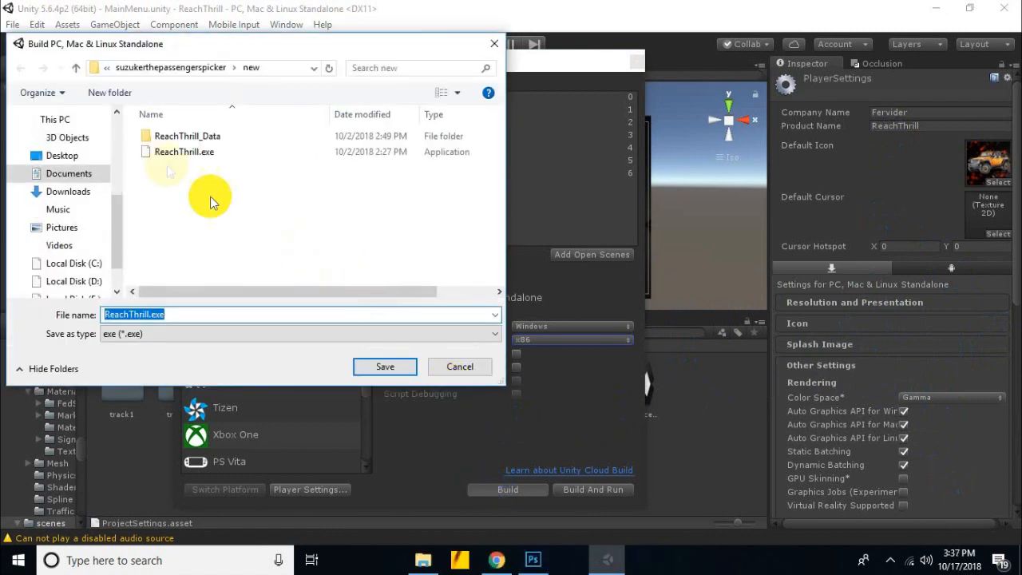
pyautogui.click(83, 181)
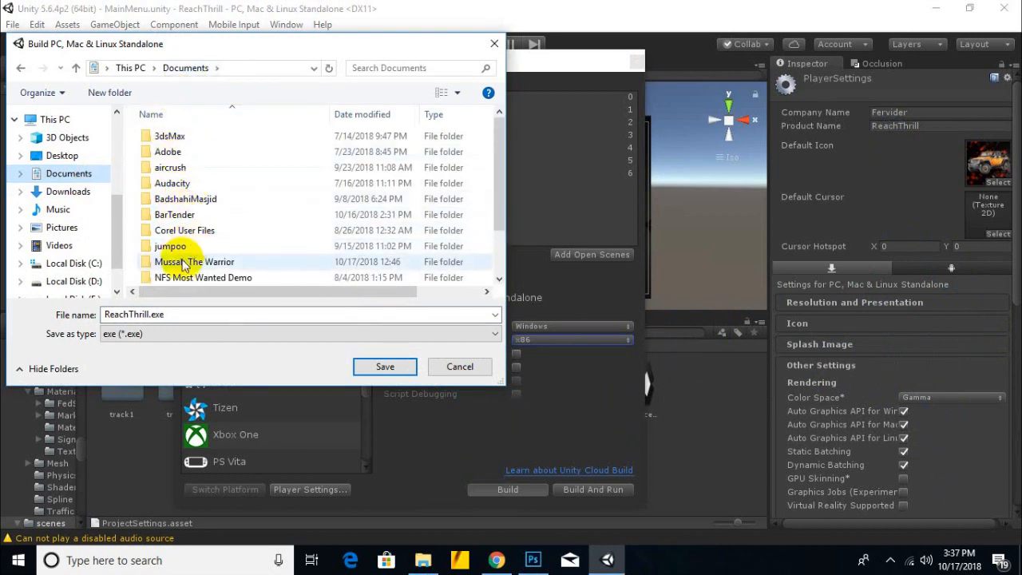
pyautogui.scroll(-1, 175, 185)
pyautogui.click(179, 261)
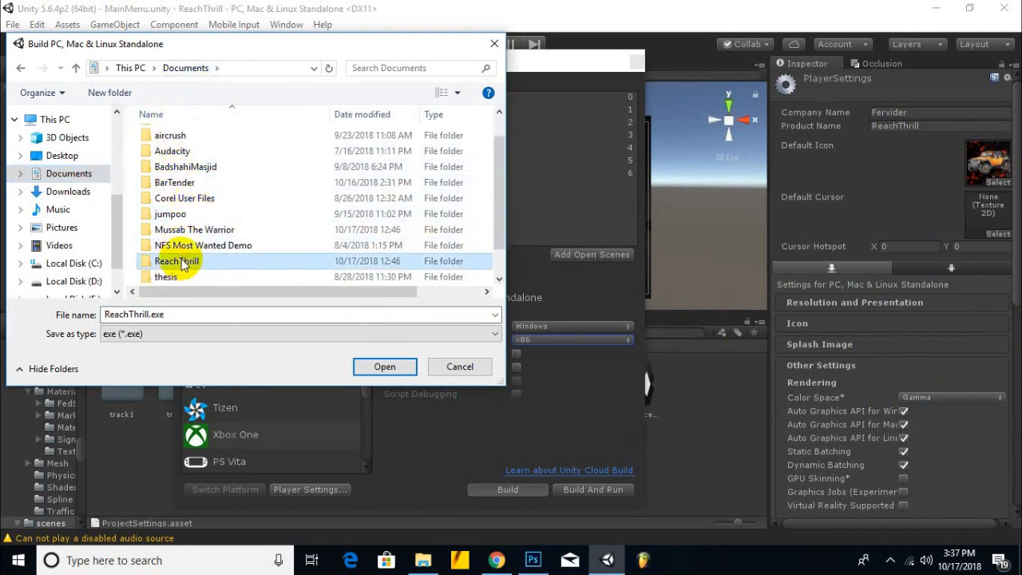
pyautogui.doubleClick(181, 261)
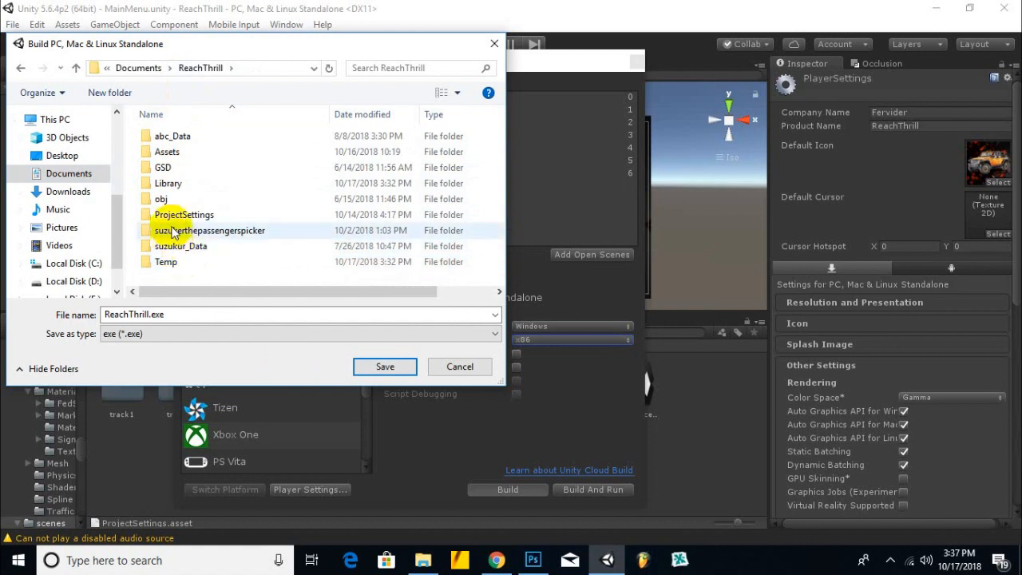
# - Create a folder named built inside the ReachThrill folder and build the game into it as ReachThrill.exe
pyautogui.rightClick(209, 277)
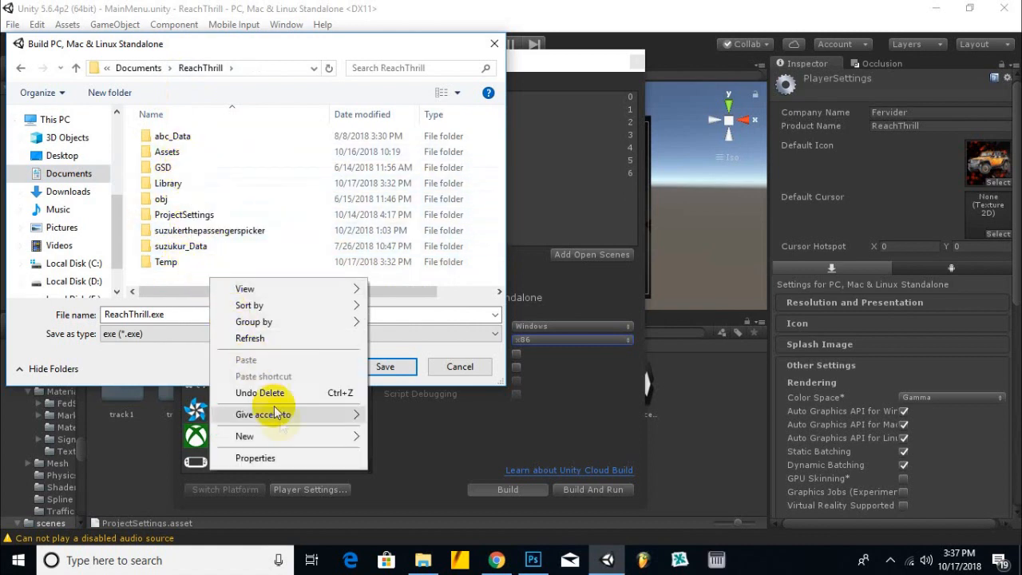
pyautogui.moveTo(327, 446)
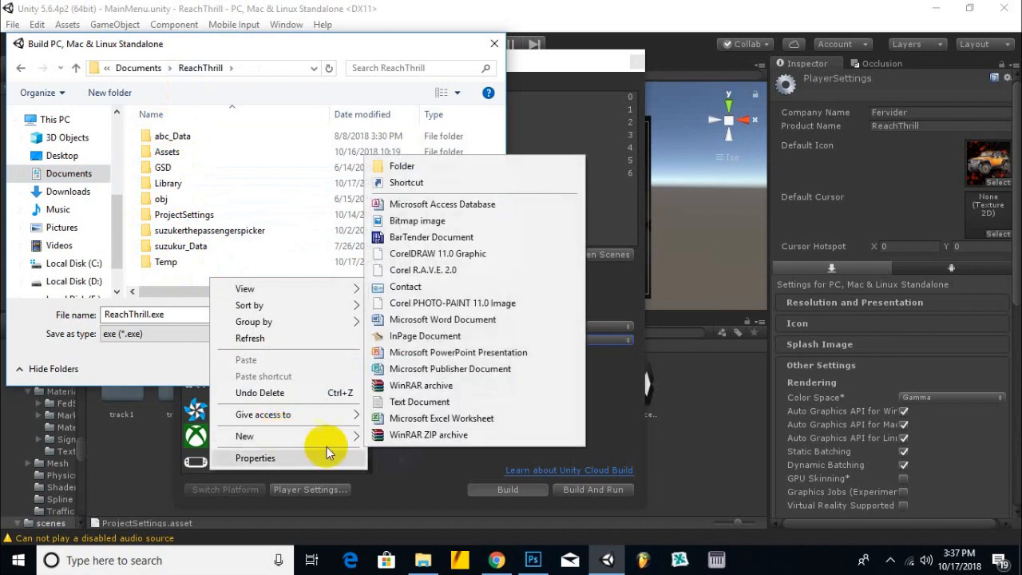
pyautogui.click(435, 166)
pyautogui.write('built')
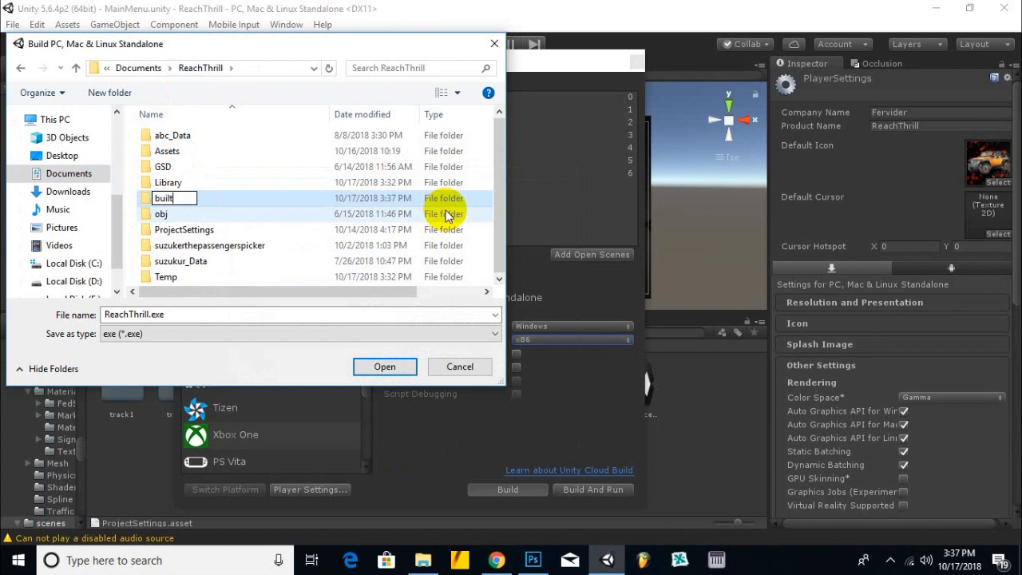
pyautogui.press('Return')
pyautogui.press('Return')
pyautogui.click(368, 373)
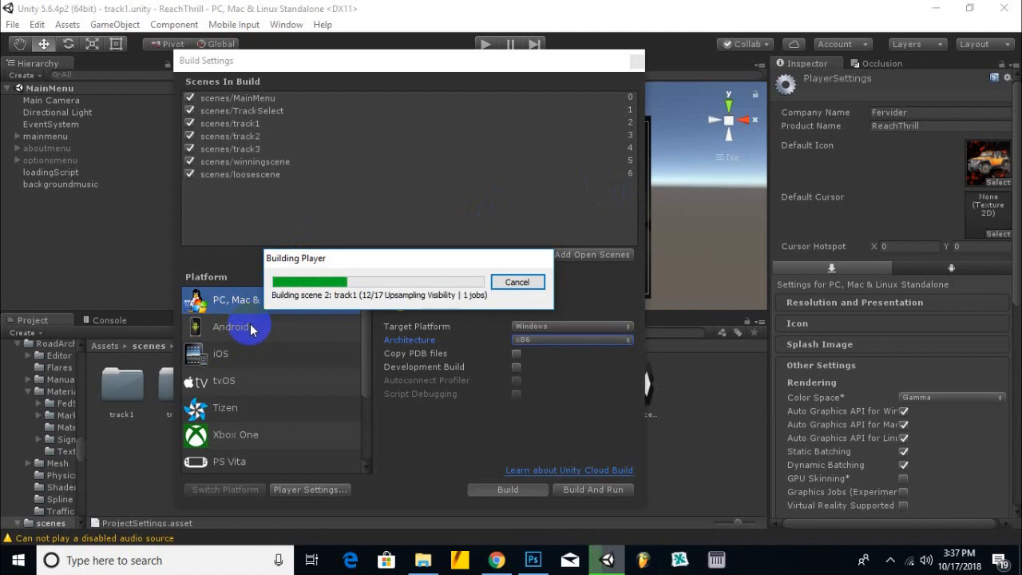
pyautogui.click(891, 560)
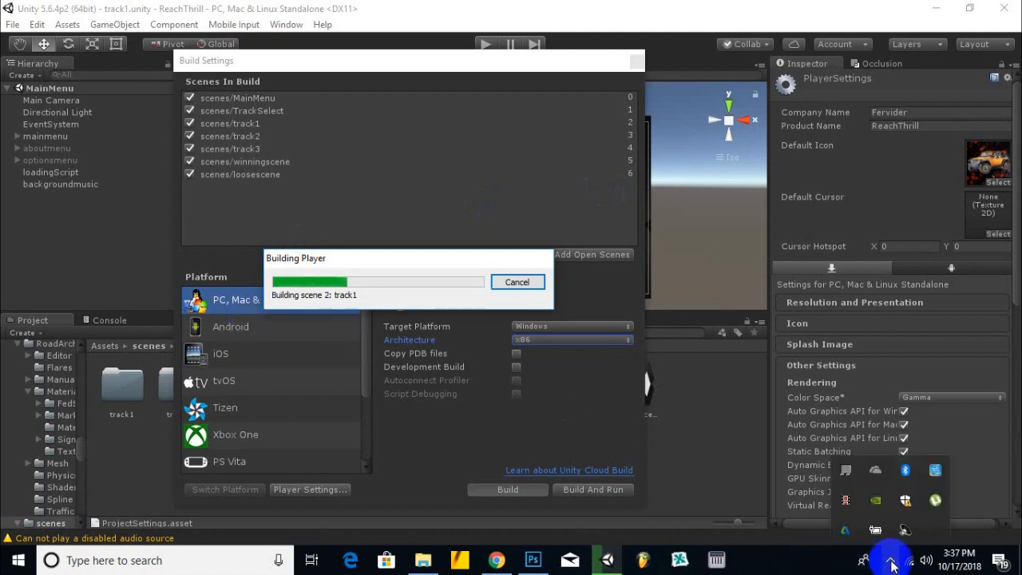